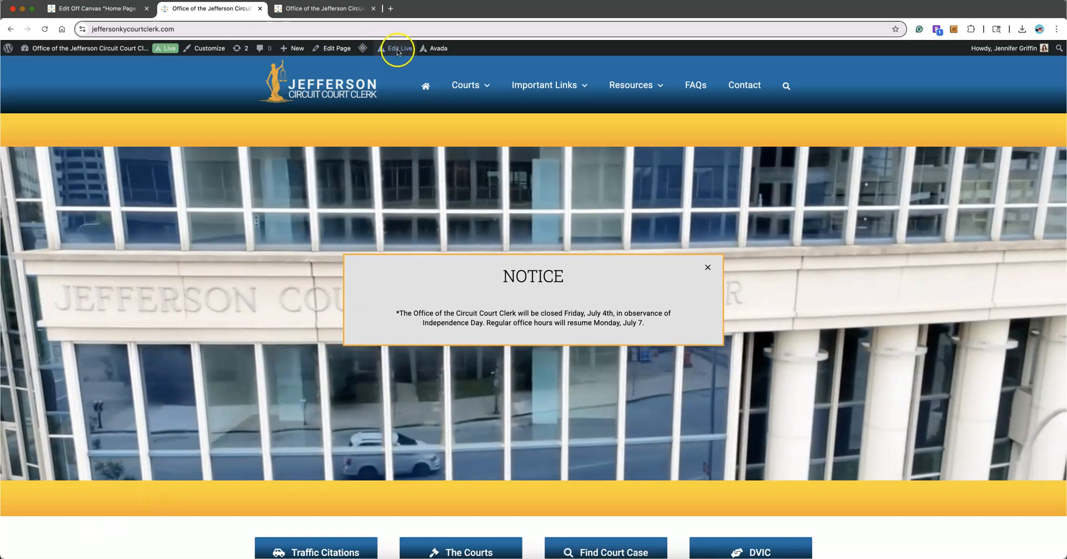
# Open the Home Page Alert for live editing and change its title to NOTICE HOLIDAY CLOSING
pyautogui.moveTo(398, 51)
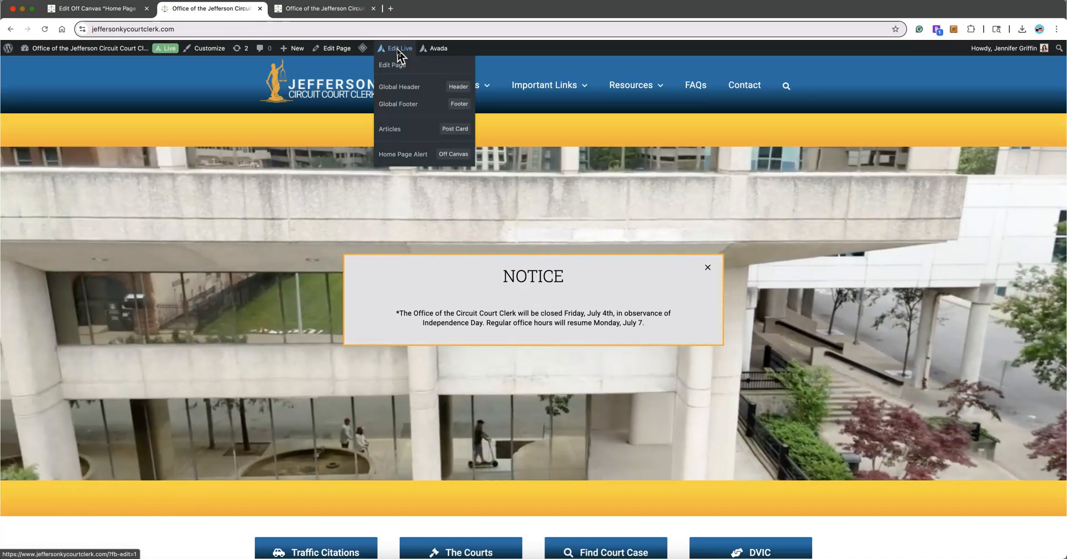
pyautogui.click(404, 156)
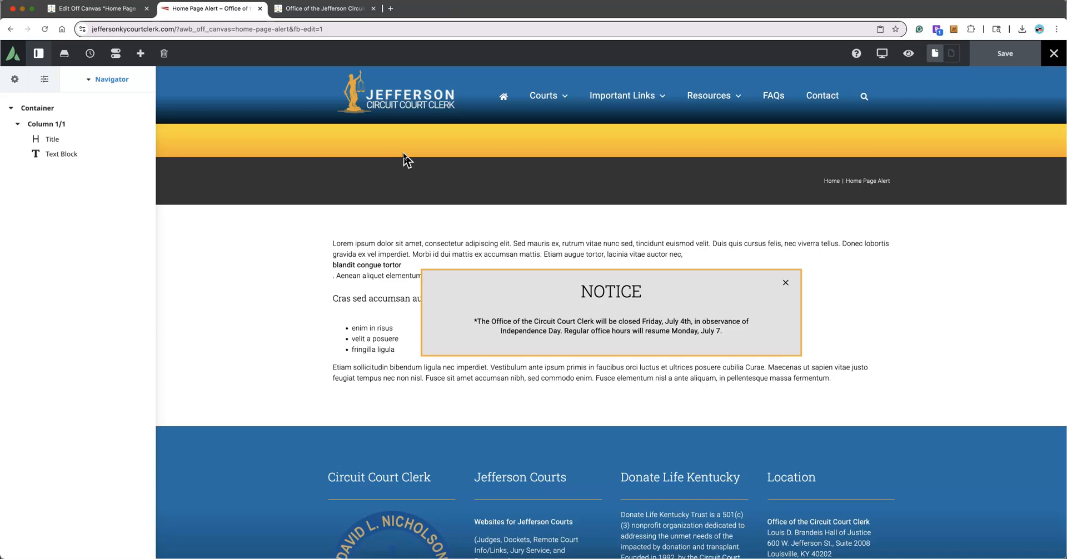
pyautogui.click(602, 301)
pyautogui.click(604, 301)
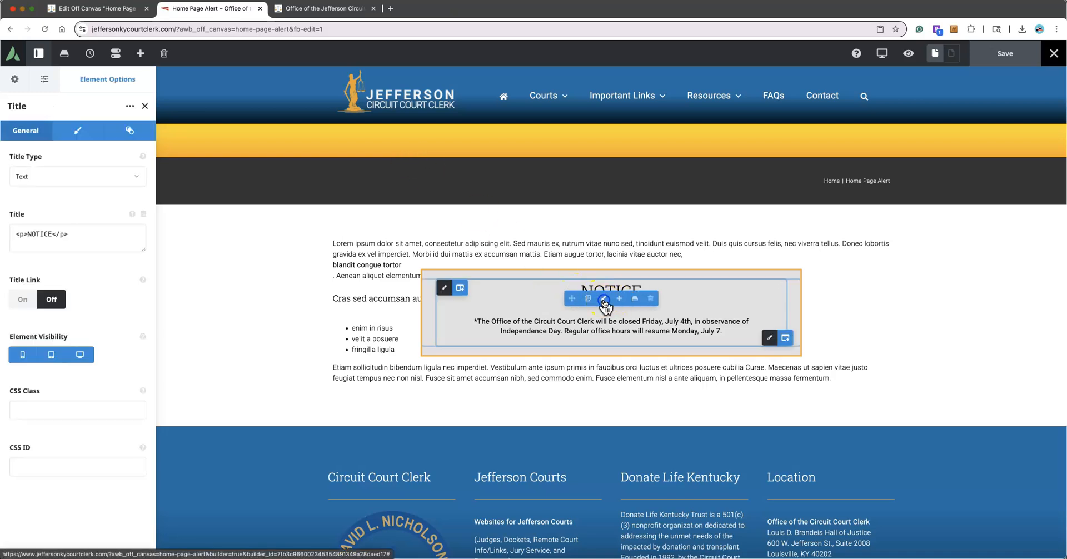
pyautogui.click(55, 325)
pyautogui.write('HOLI')
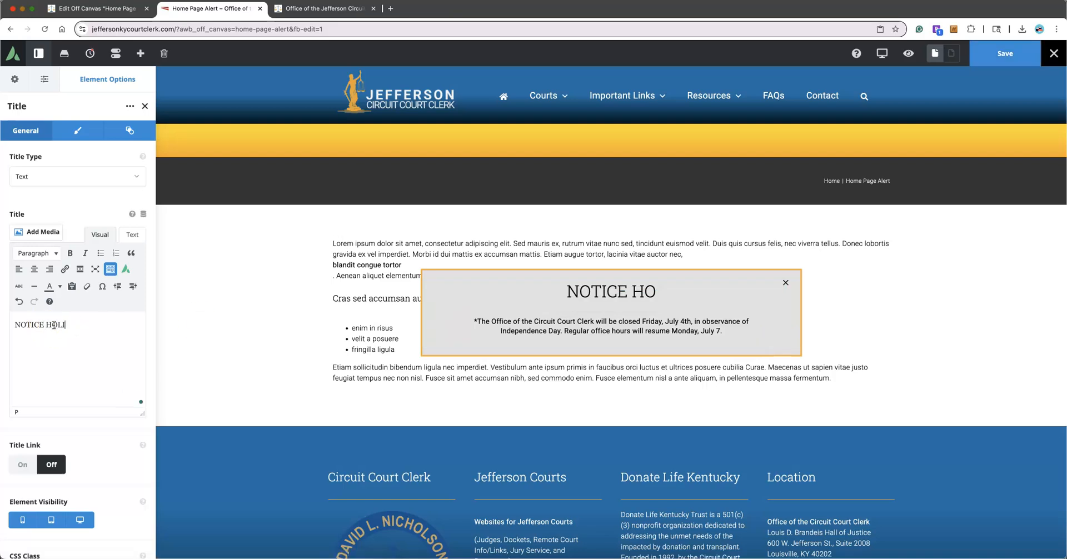
pyautogui.write('DAY CLOSING')
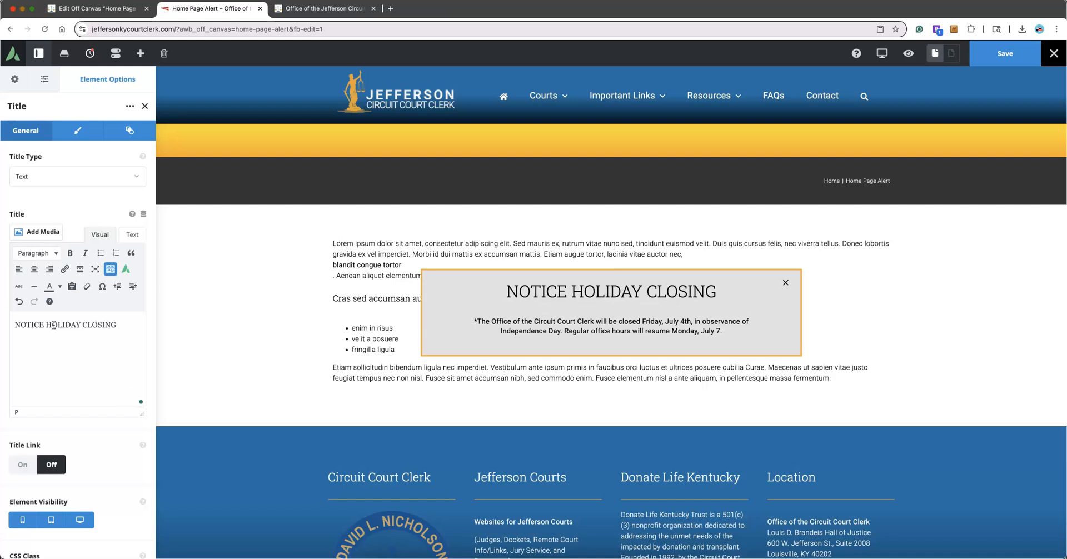
# Append "ADD TO THIS PORTION OF THE NOTICE" to the end of the alert's body text
pyautogui.click(606, 332)
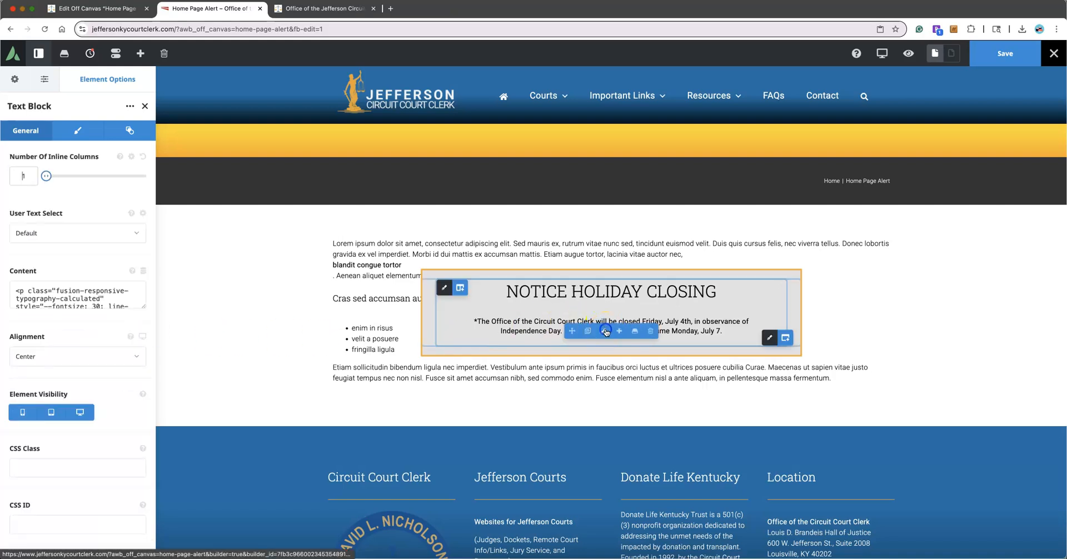
pyautogui.click(92, 435)
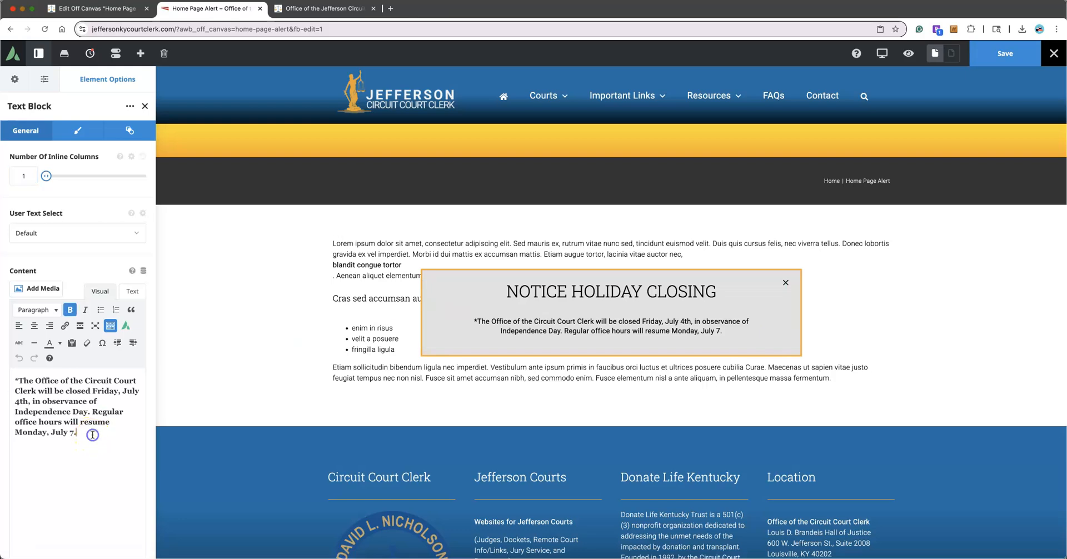
pyautogui.write('ADD TO THIS PORTION OF THE N')
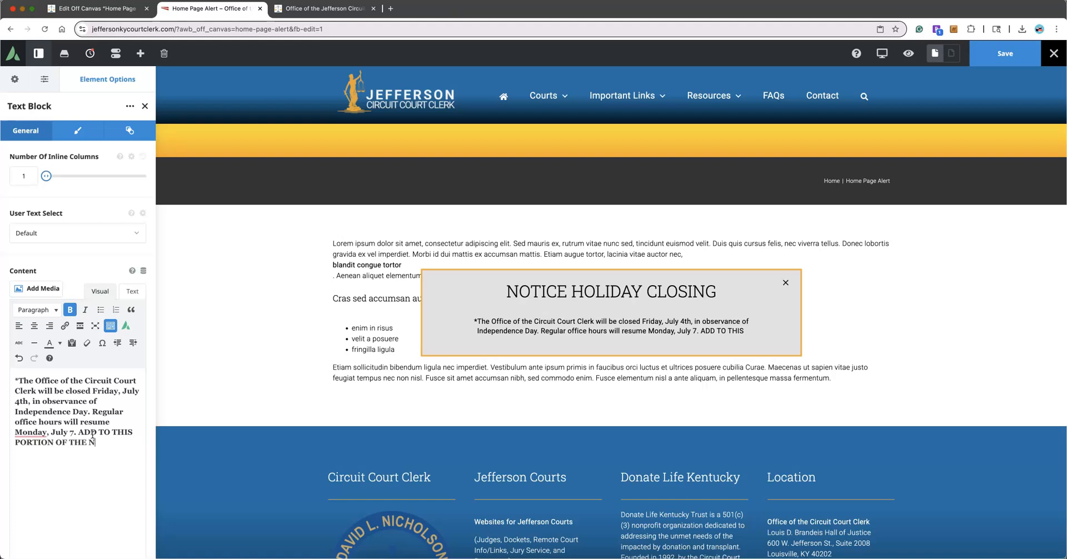
pyautogui.write('OTICE')
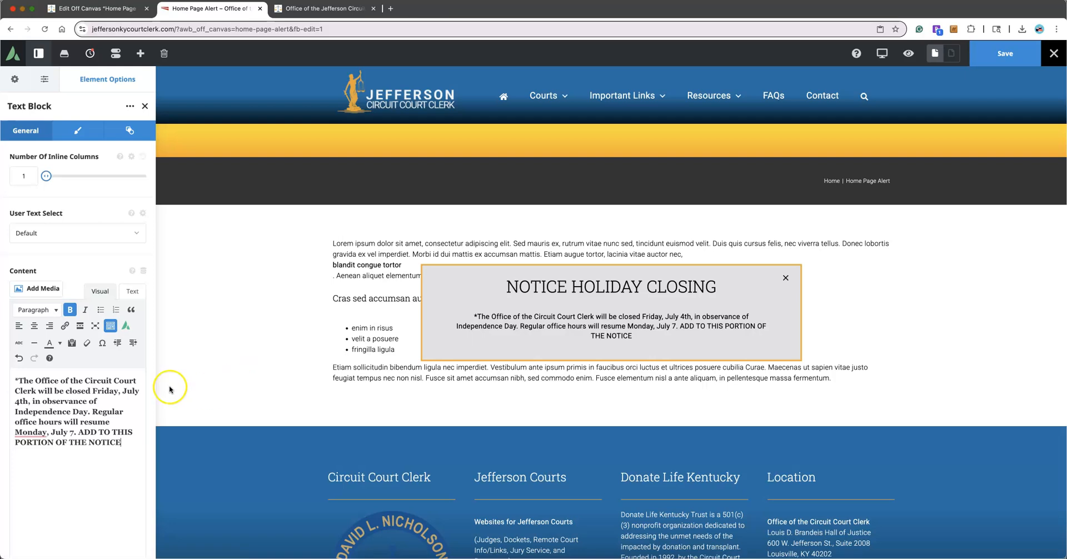
# Delete "ADD TO THIS PORTION OF THE NOTICE" from the alert's body text and "HOLIDAY CLOSING" from its title
pyautogui.moveTo(79, 432); pyautogui.dragTo(119, 443)
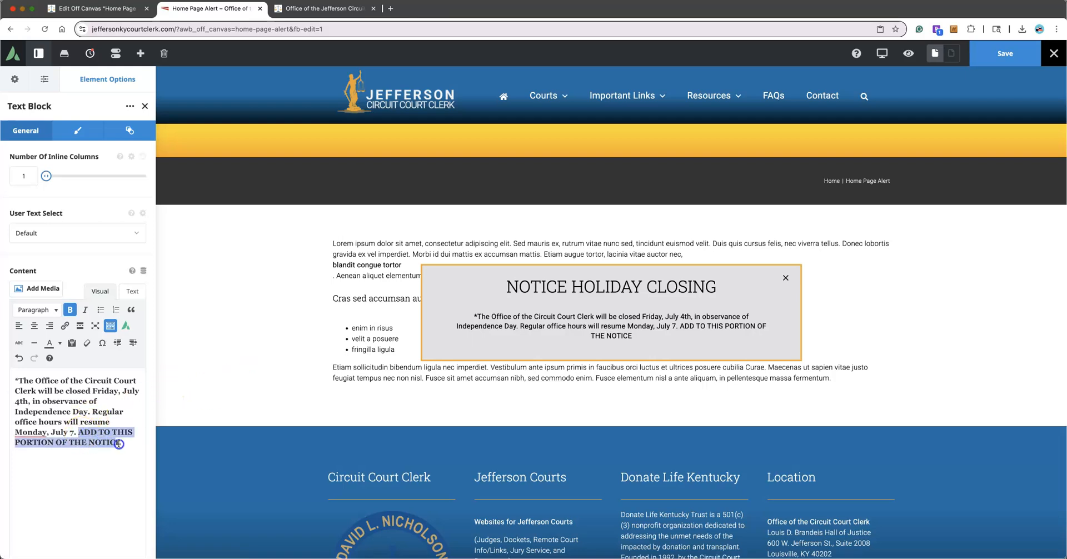
pyautogui.press('BackSpace')
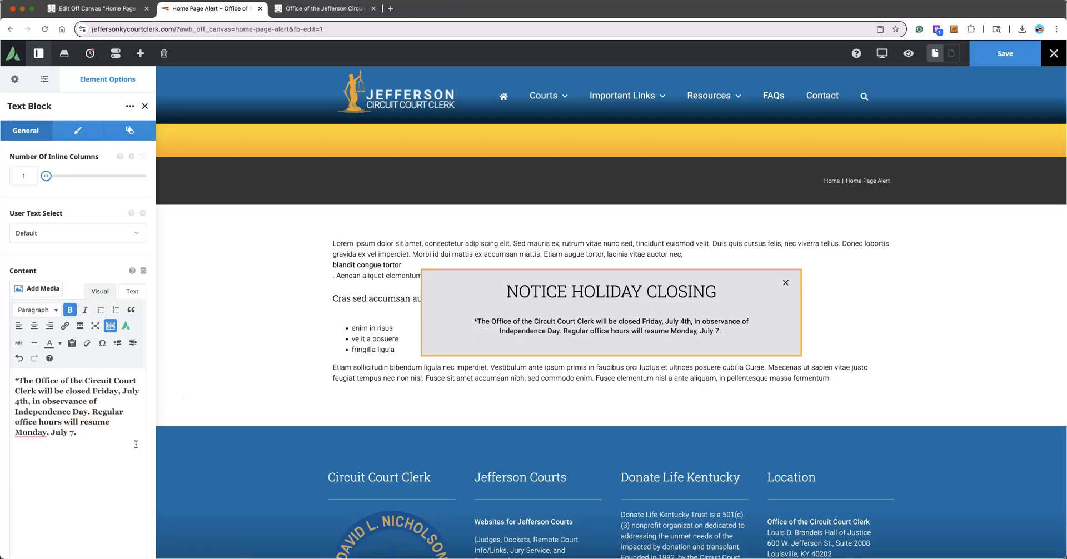
pyautogui.click(114, 295)
pyautogui.click(601, 295)
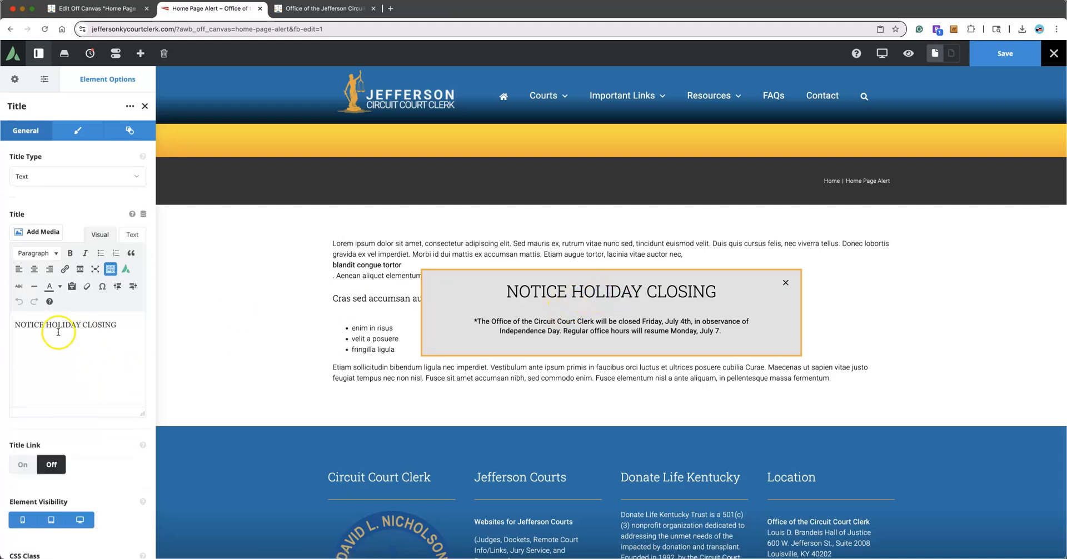
pyautogui.moveTo(46, 324); pyautogui.dragTo(120, 324)
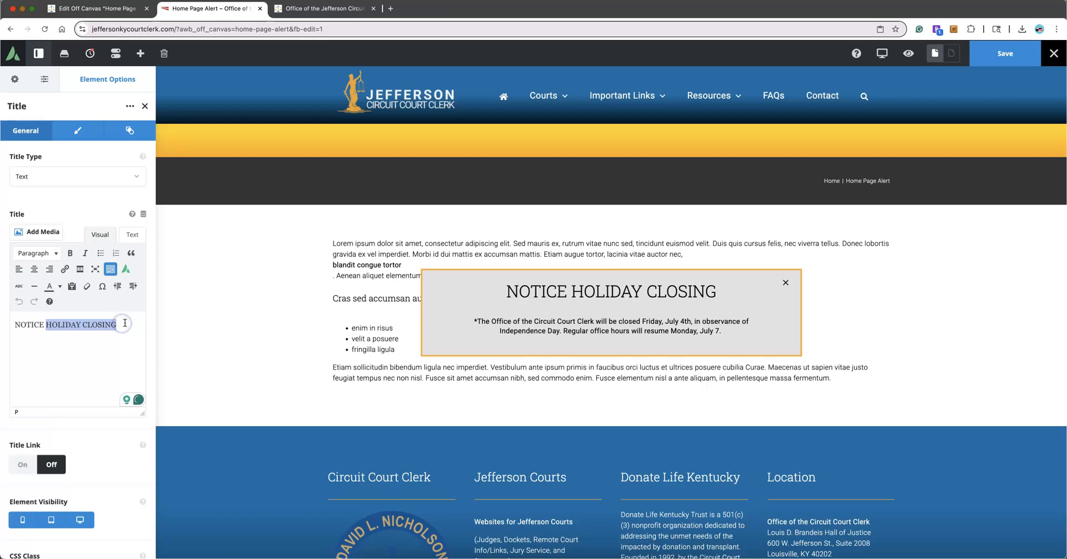
pyautogui.press('BackSpace')
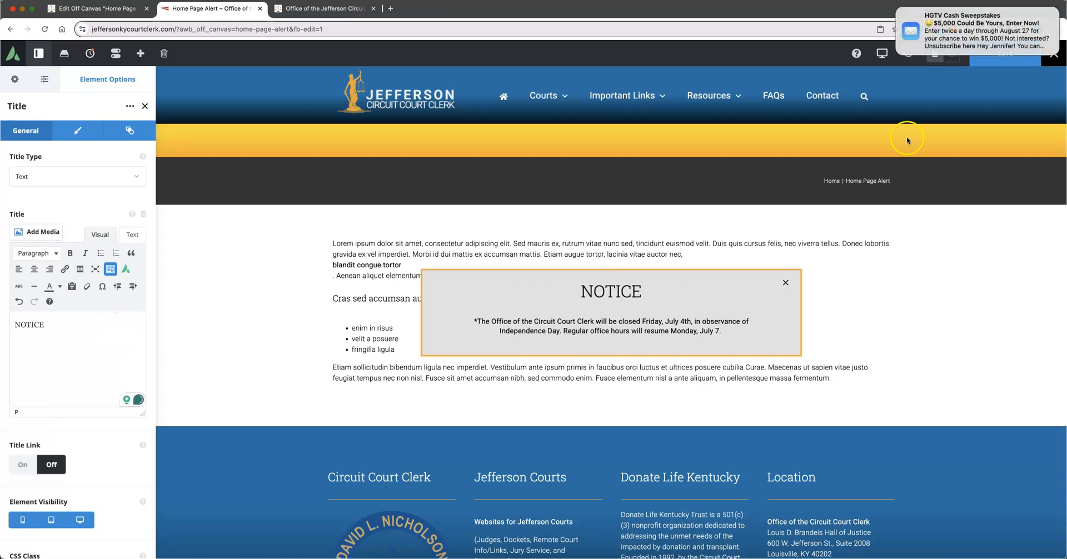
# Dismiss the mail notification and check the alert's responsive layout by narrowing the browser window and widening it again
pyautogui.click(898, 8)
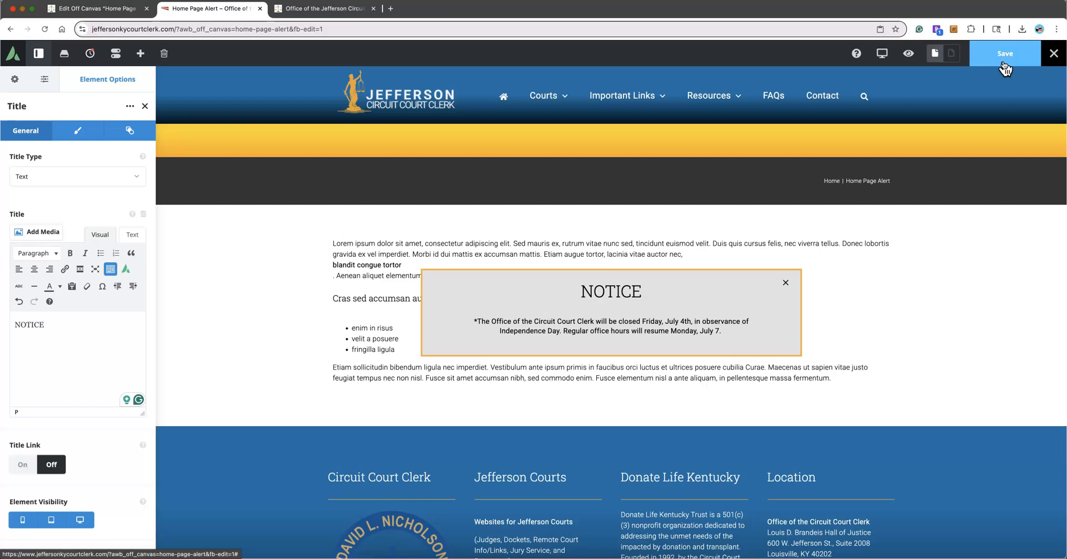
pyautogui.moveTo(1066, 111); pyautogui.dragTo(356, 142)
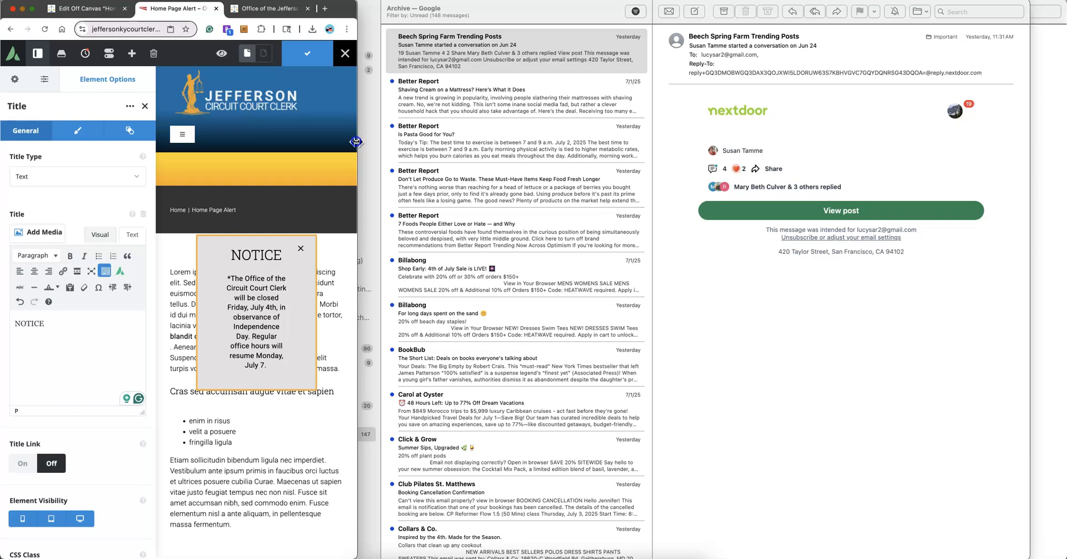
pyautogui.moveTo(356, 141); pyautogui.dragTo(1020, 172)
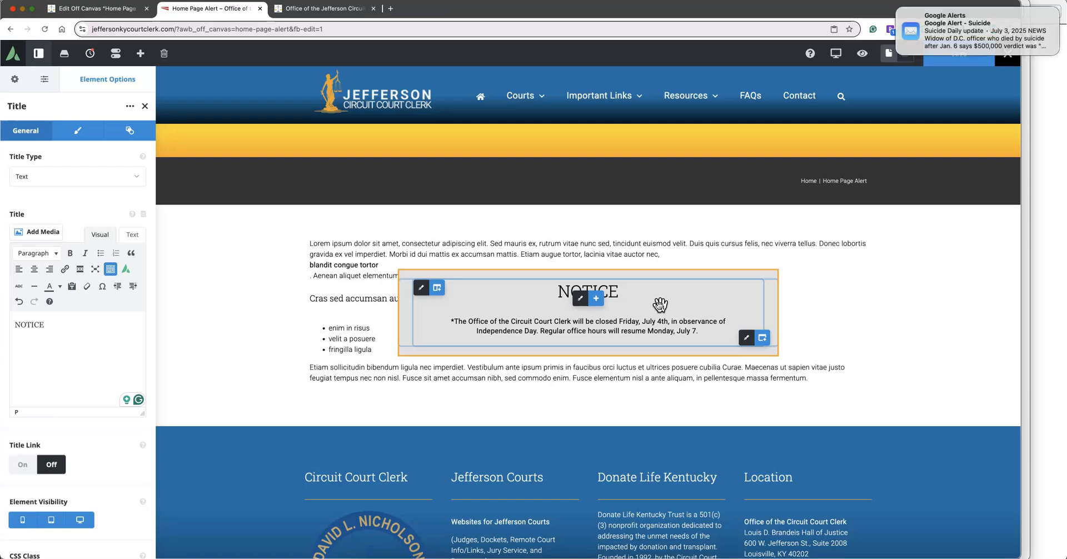
# Go to the WordPress dashboard and open the Home Page Alert for editing from Avada's Off Canvas list
pyautogui.click(323, 8)
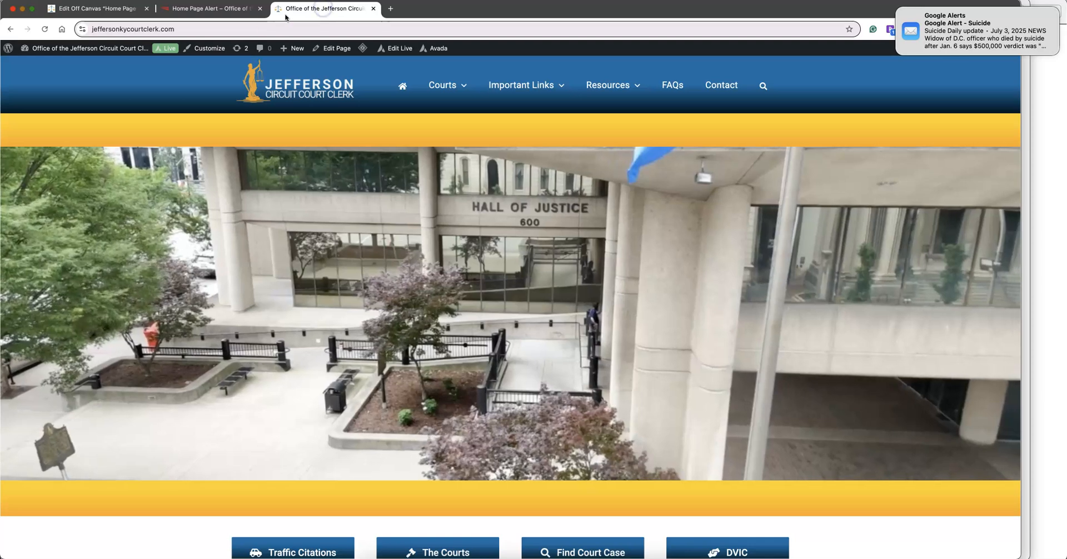
pyautogui.click(40, 63)
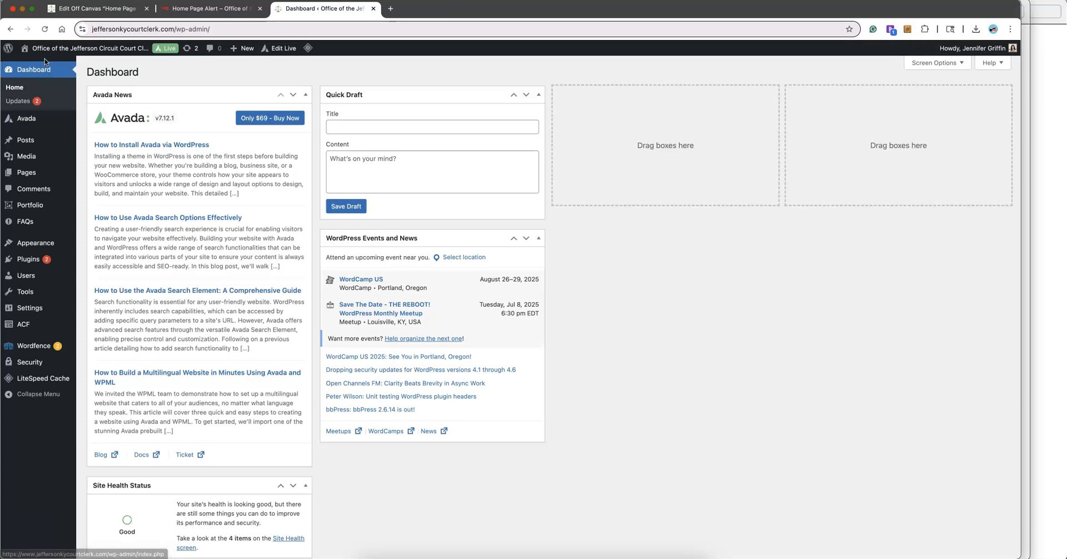
pyautogui.click(35, 120)
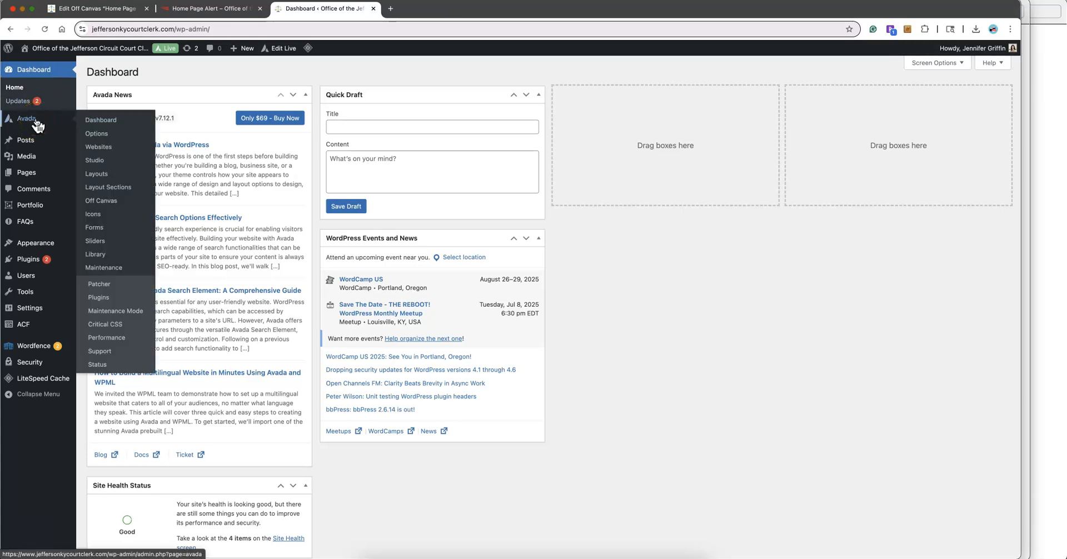
pyautogui.click(92, 200)
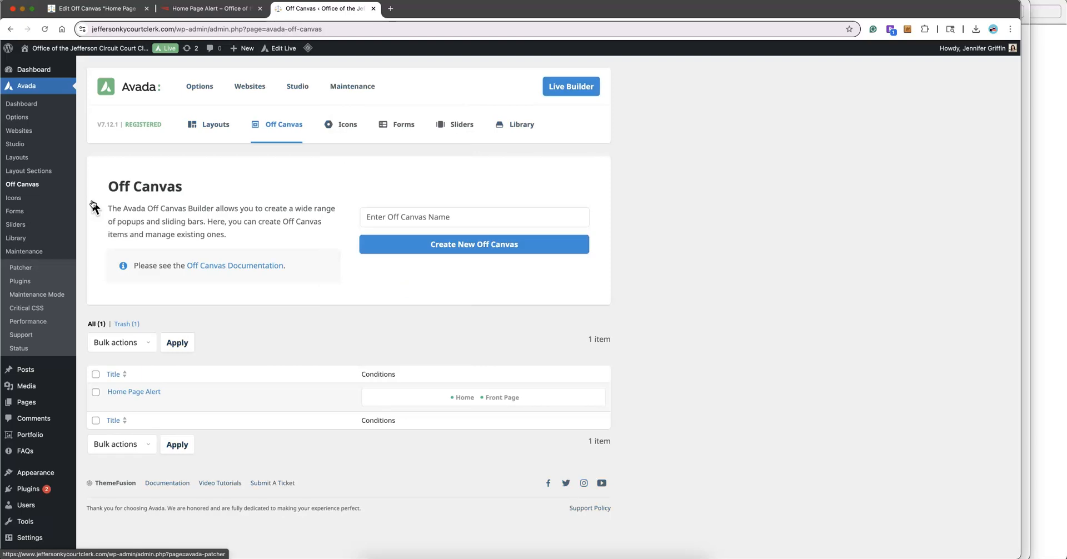
pyautogui.click(128, 386)
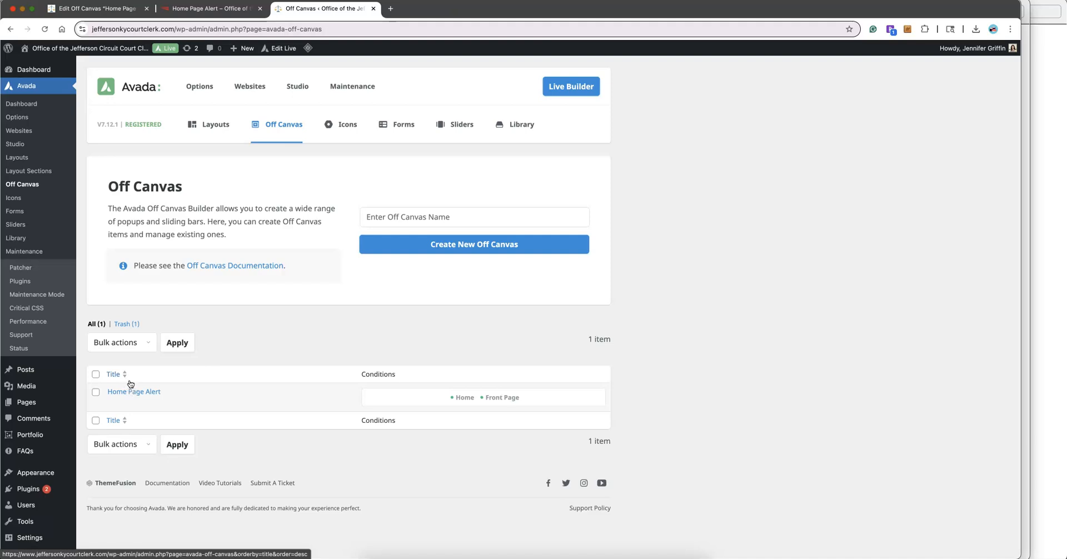
pyautogui.click(113, 404)
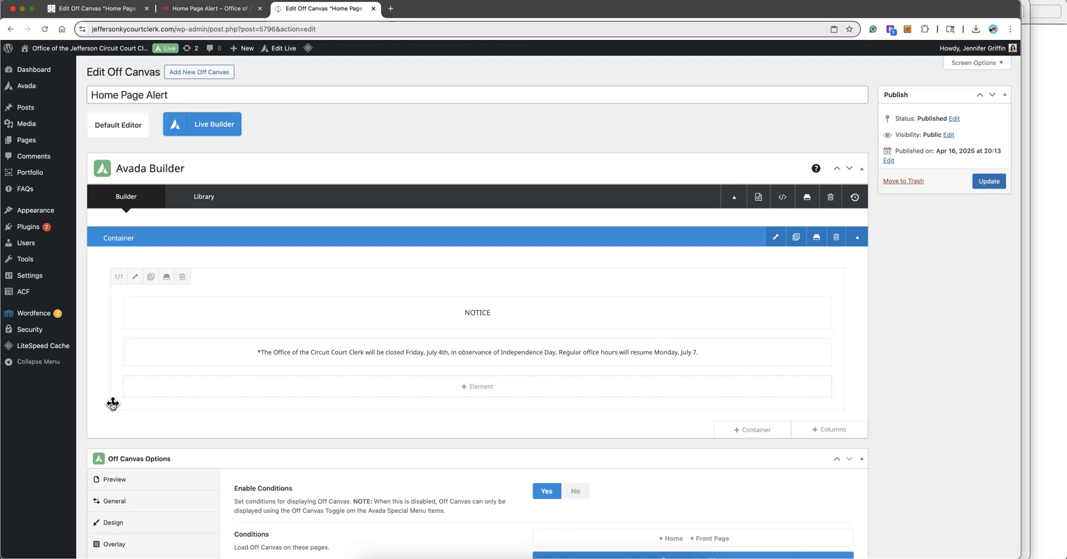
# Set Enable Conditions to No for the Home Page Alert and update the off canvas
pyautogui.scroll(-5, 113, 404)
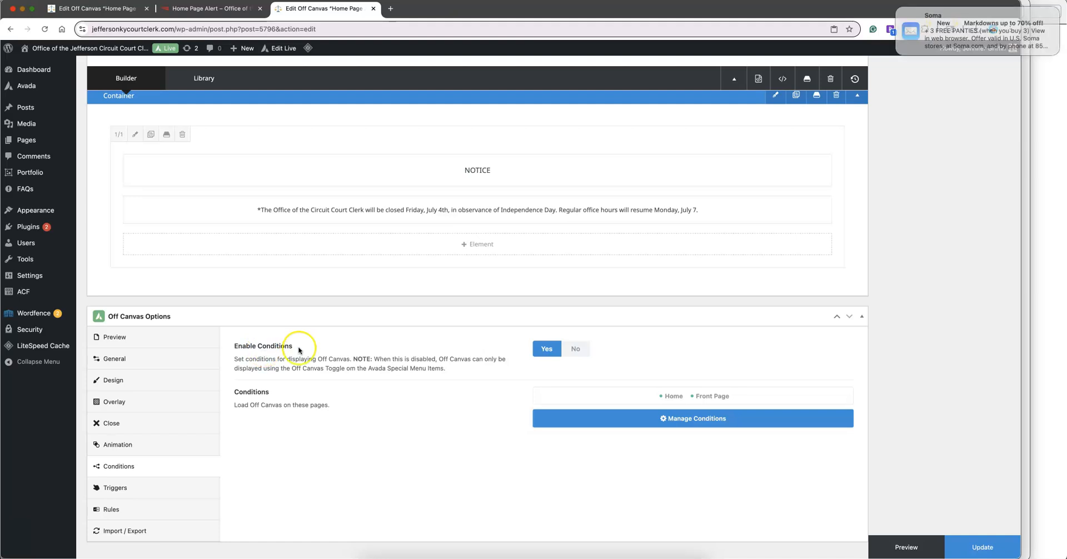
pyautogui.click(573, 351)
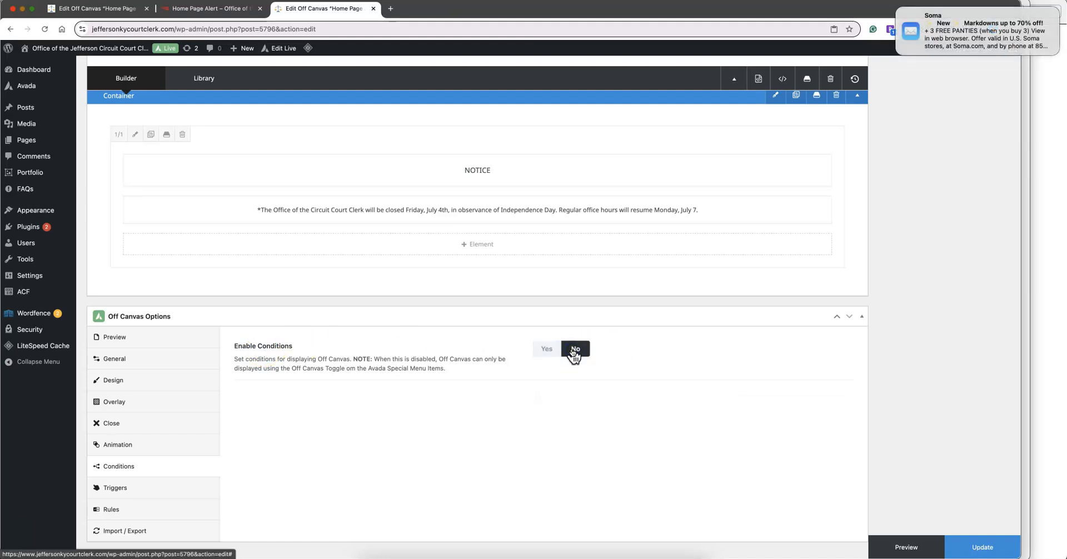
pyautogui.click(982, 547)
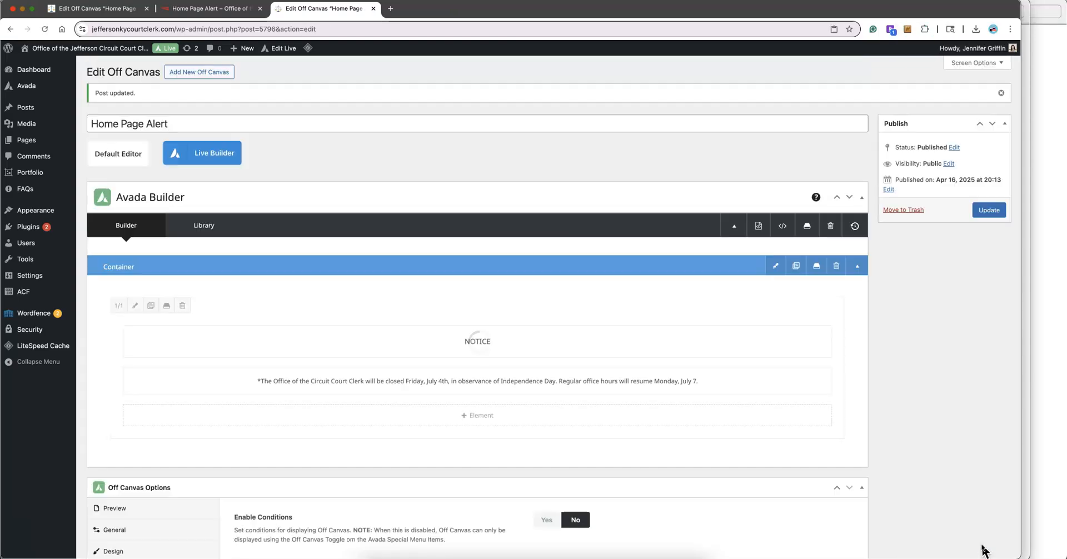
# Load jeffersonkycourtclerk.com in a new browser tab to check whether the alert appears on the home page
pyautogui.click(391, 9)
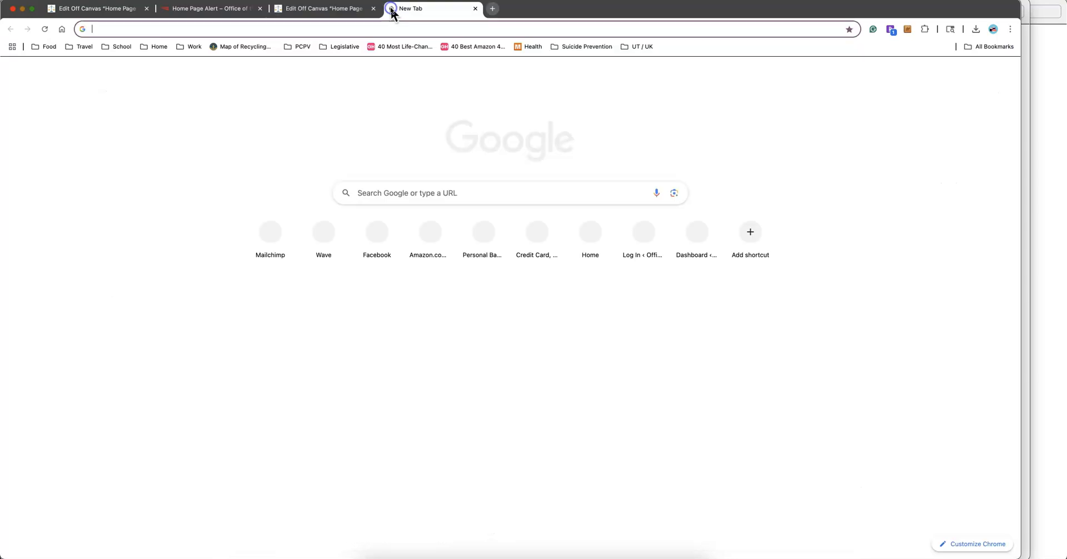
pyautogui.write('jeffersonkycourtclerk.com')
pyautogui.press('Return')
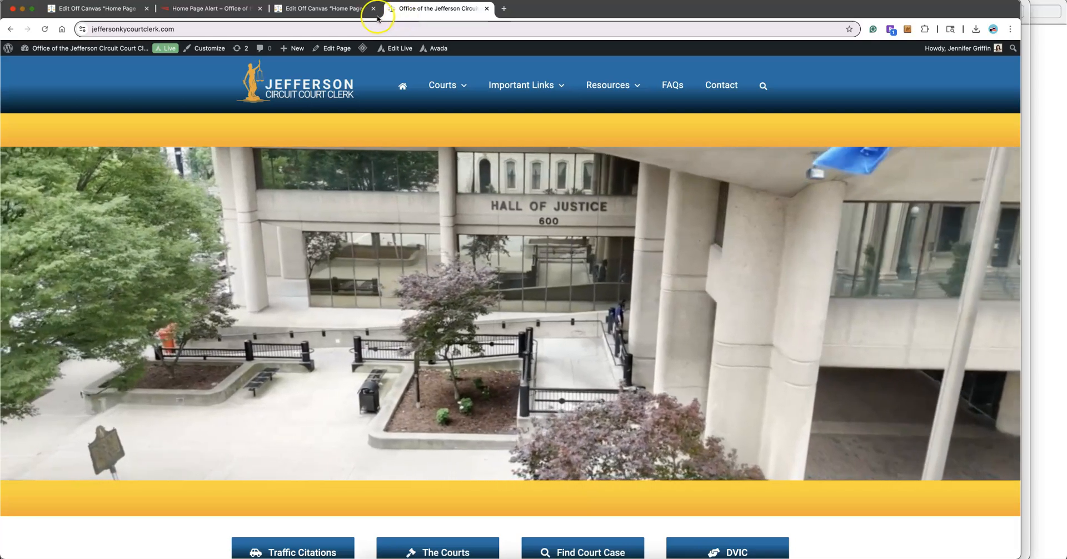
# Return to the WordPress admin's Off Canvas list and reopen the Home Page Alert for editing
pyautogui.click(328, 11)
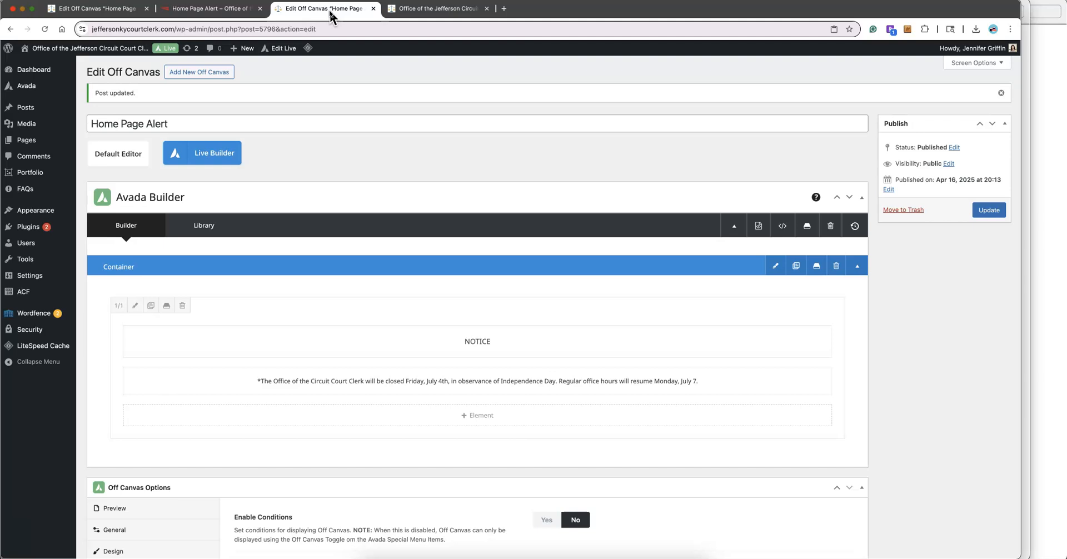
pyautogui.moveTo(41, 68)
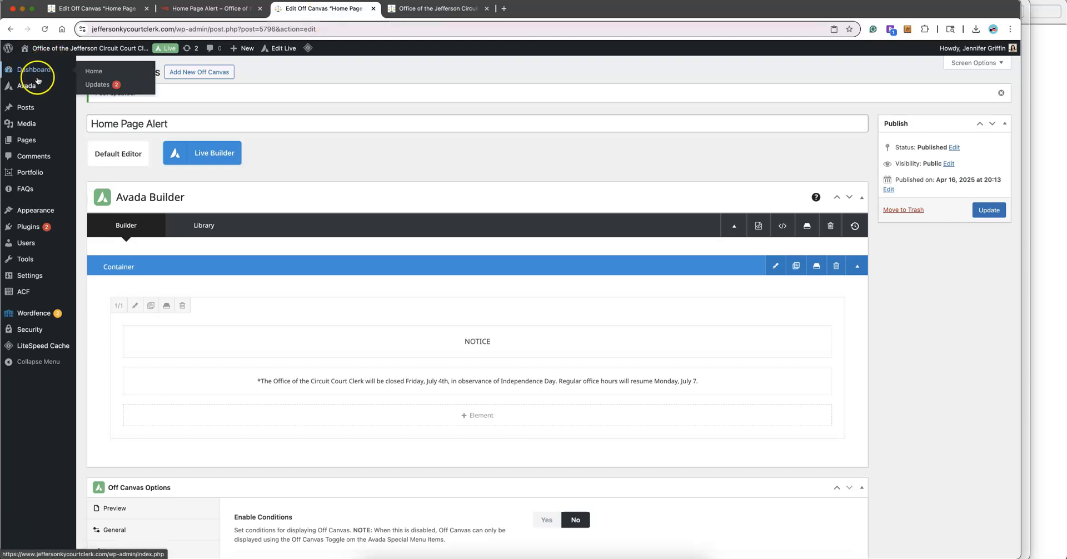
pyautogui.moveTo(35, 88)
pyautogui.click(102, 173)
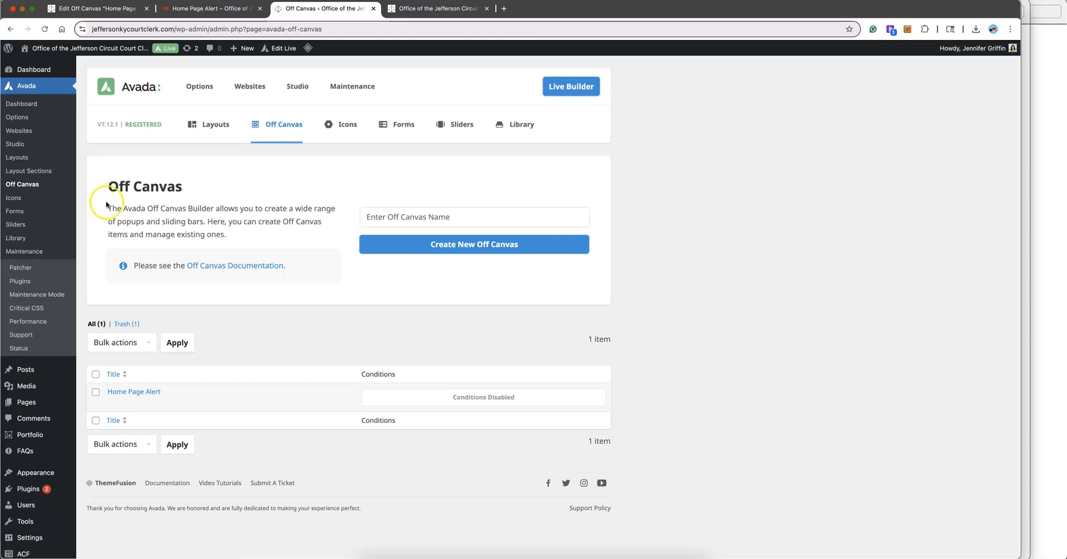
pyautogui.click(114, 401)
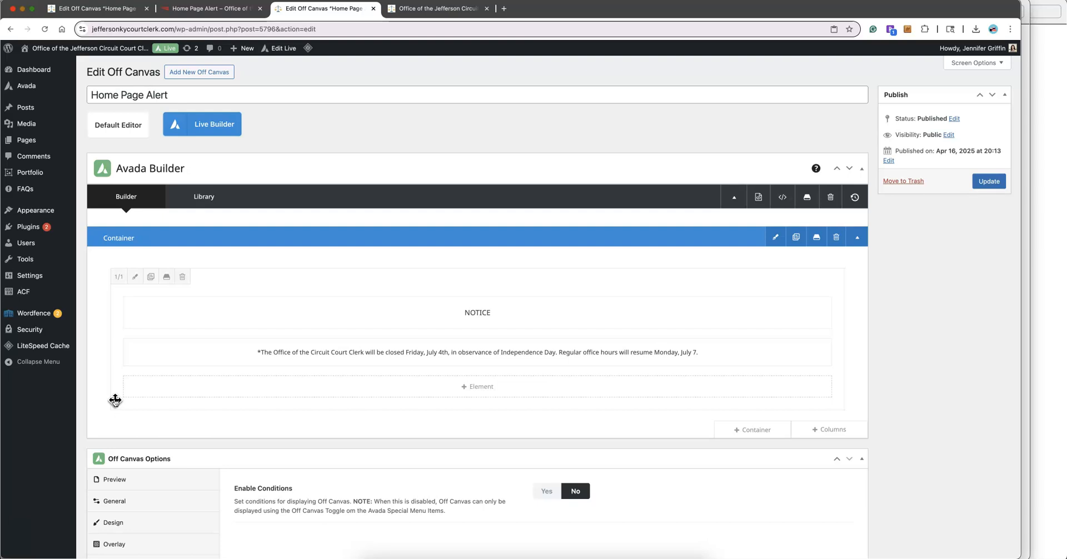
# Set Enable Conditions back to Yes for the Home Page Alert and update the off canvas
pyautogui.scroll(-4, 115, 400)
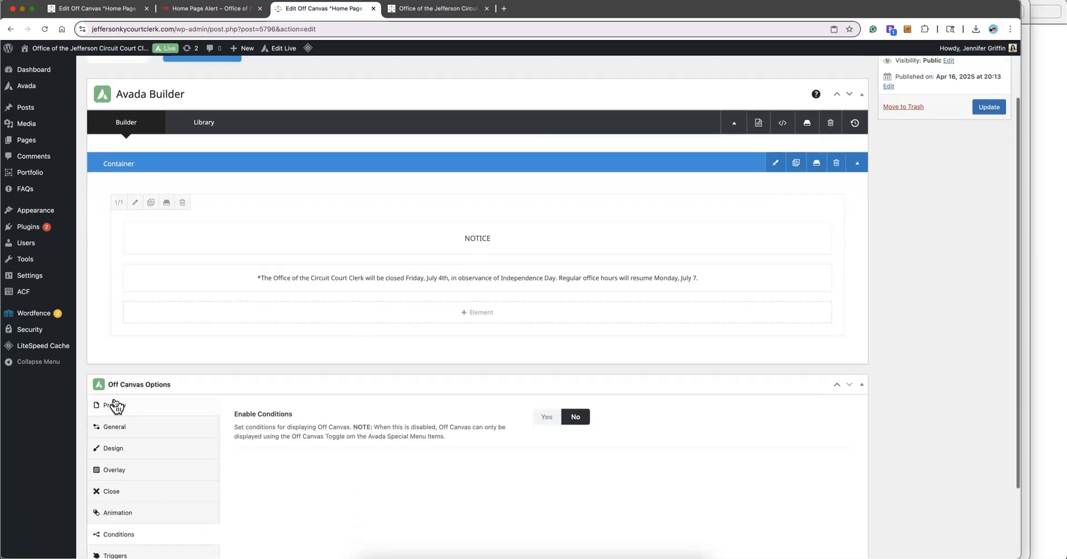
pyautogui.click(536, 385)
pyautogui.click(530, 379)
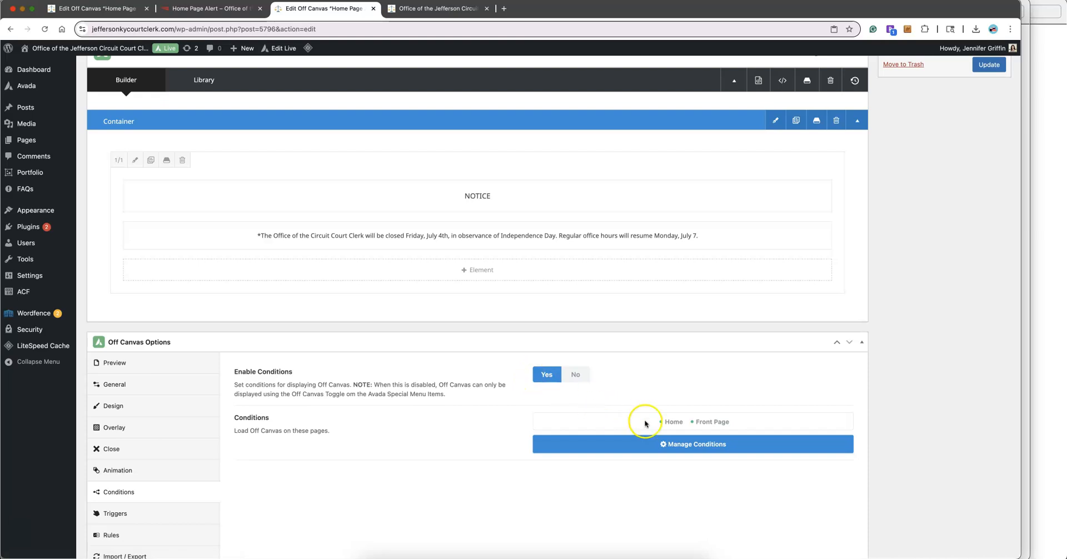
pyautogui.click(989, 64)
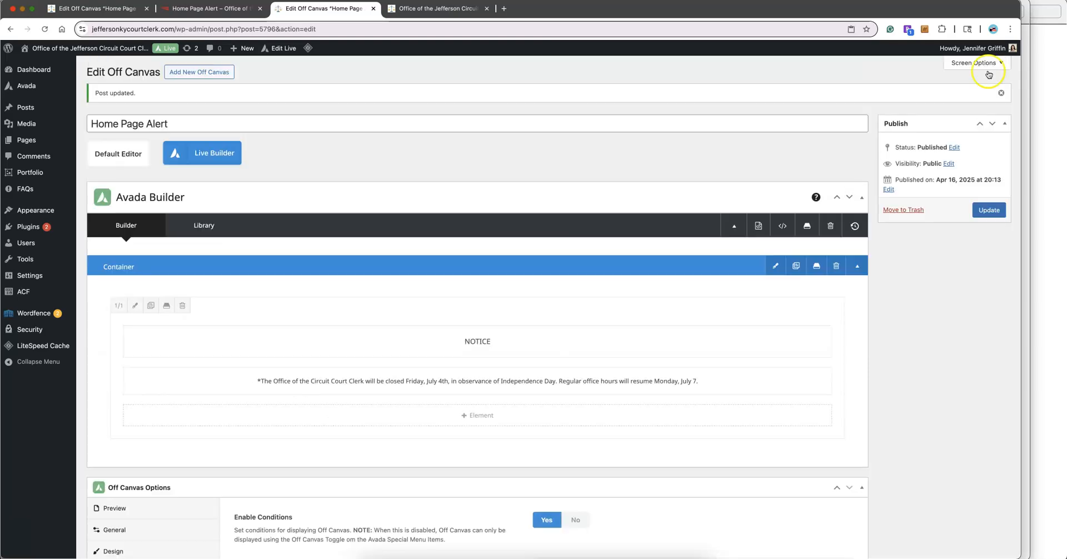
# Reload the court clerk home page in its browser tab to check whether the alert popup displays
pyautogui.click(395, 9)
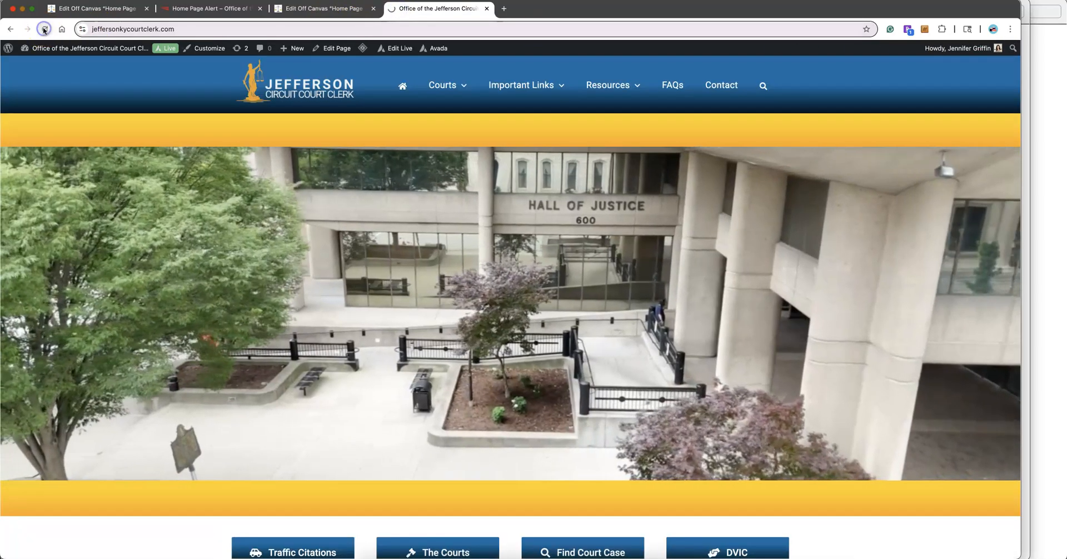
pyautogui.click(44, 29)
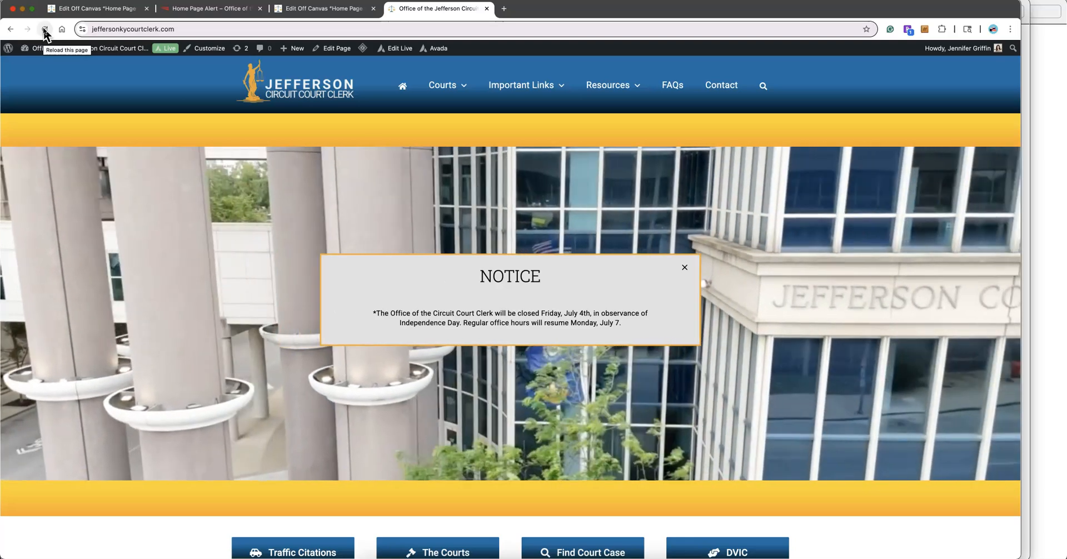
pyautogui.click(46, 37)
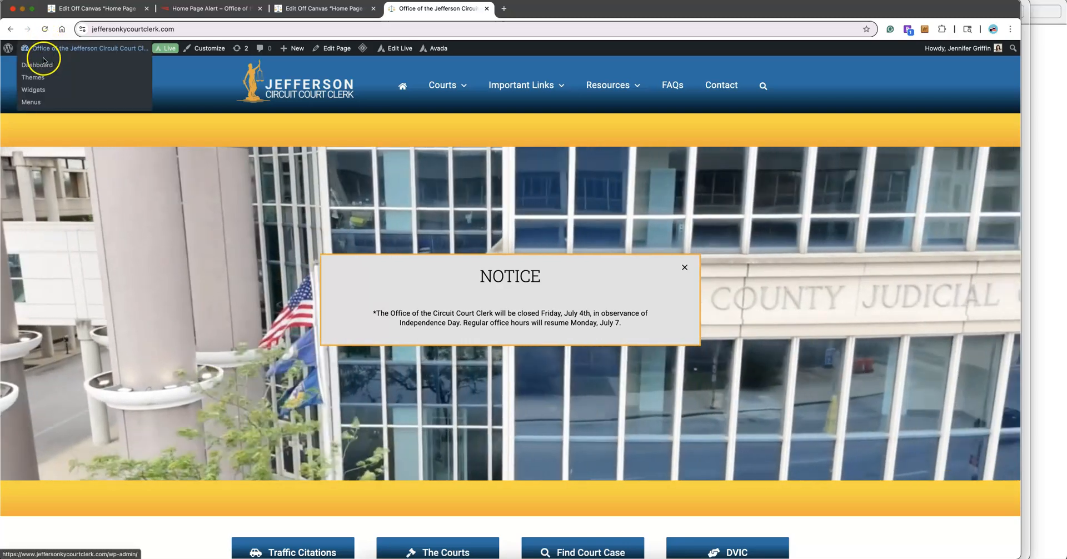
# Go to Avada's Off Canvas page in the WordPress admin and create a new off canvas named TEST POP UP
pyautogui.click(39, 64)
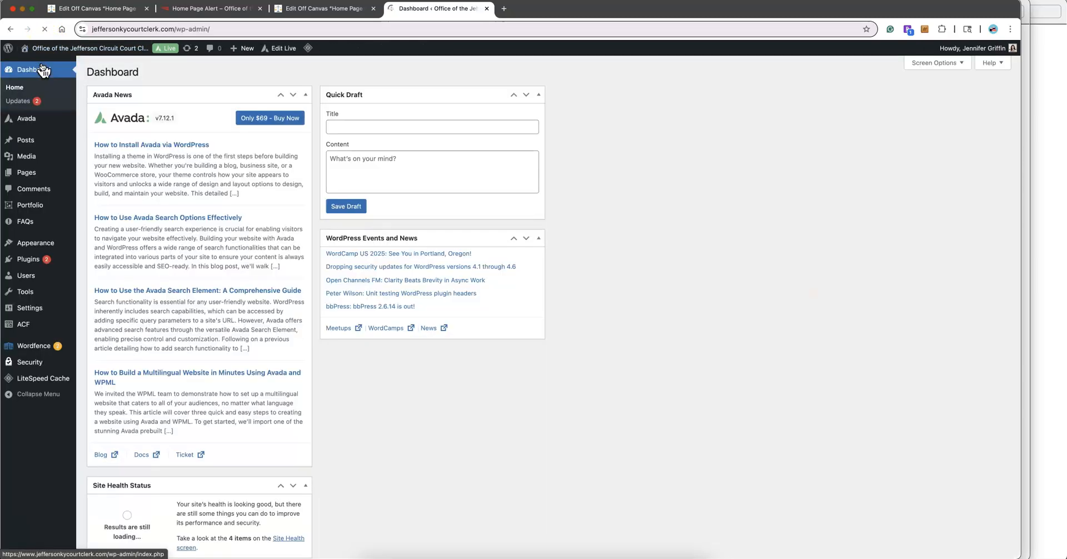
pyautogui.moveTo(63, 124)
pyautogui.click(98, 201)
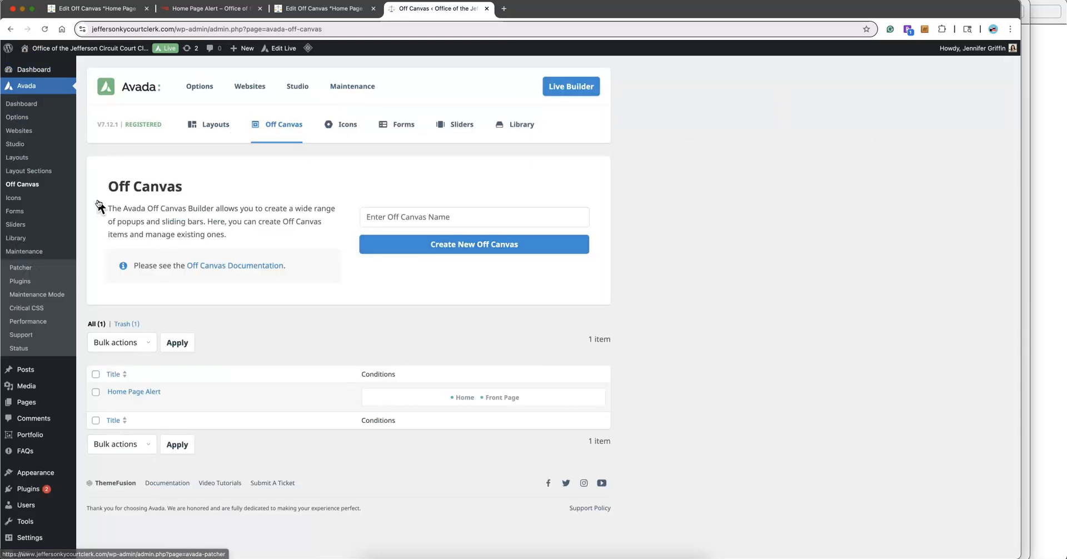
pyautogui.click(439, 215)
pyautogui.write('TEST ')
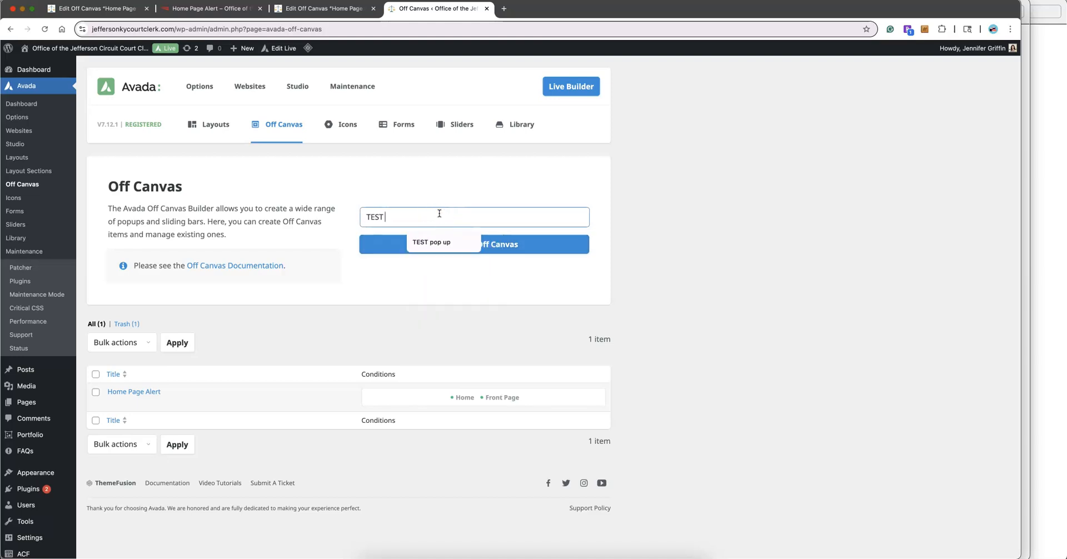
pyautogui.write('POP UP')
pyautogui.click(530, 251)
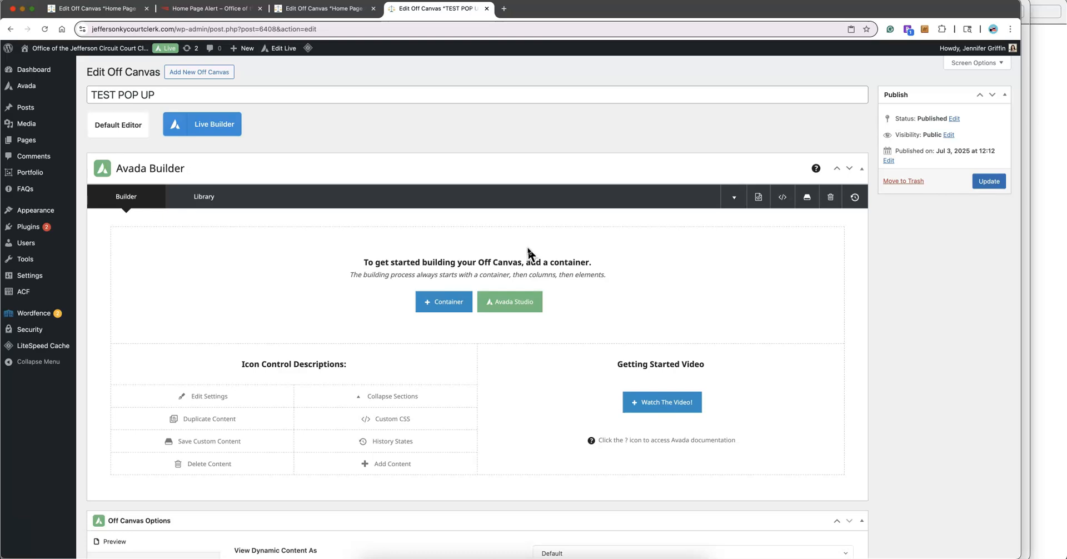
# Add a container with one full-width column holding a Text Block that reads "THIS is a test of the pop up alert on the home page."
pyautogui.click(441, 302)
pyautogui.click(414, 183)
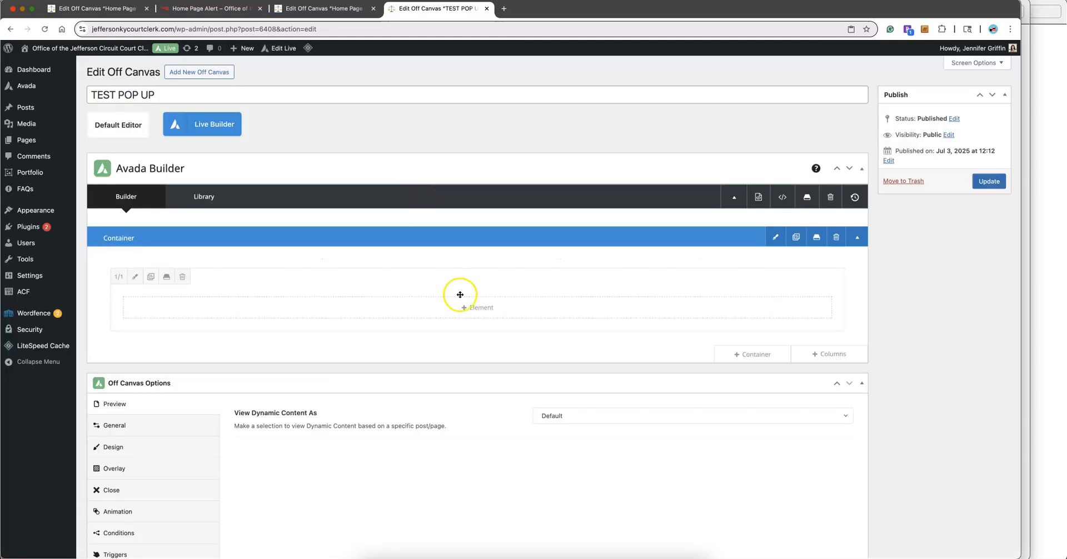
pyautogui.click(467, 308)
pyautogui.scroll(-8, 468, 310)
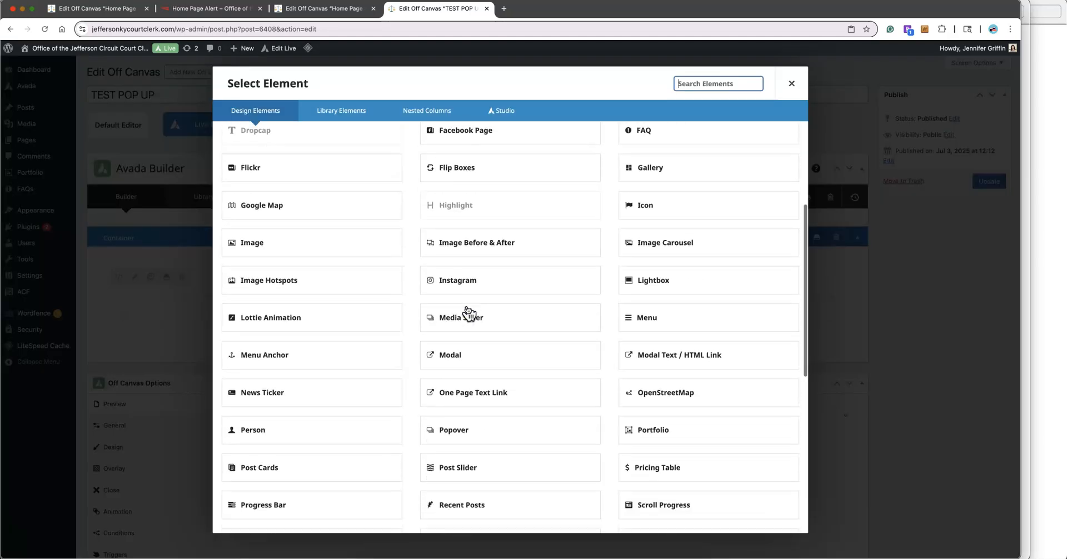
pyautogui.scroll(-1, 468, 313)
pyautogui.scroll(-6, 468, 313)
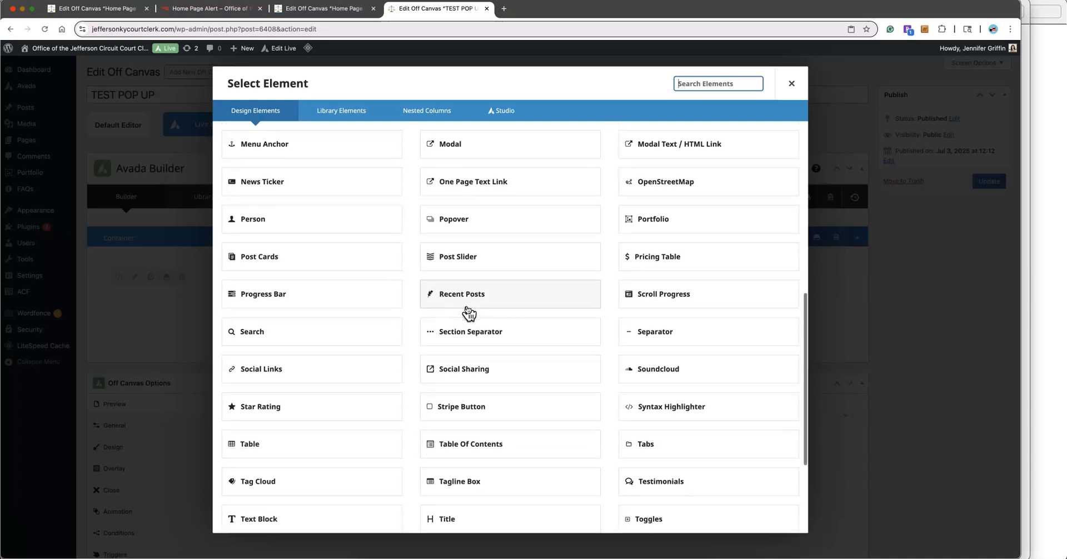
pyautogui.click(371, 377)
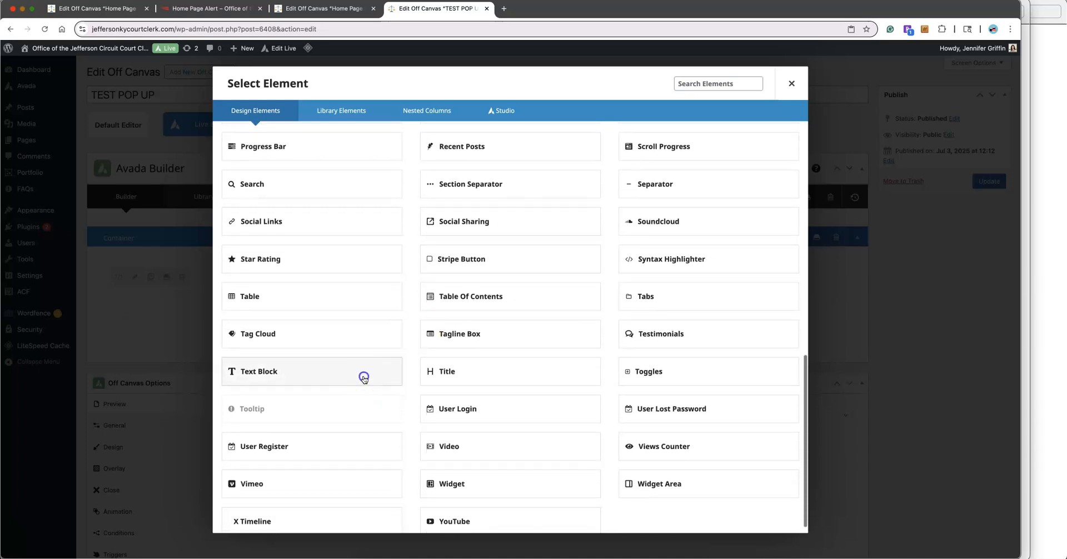
pyautogui.click(320, 435)
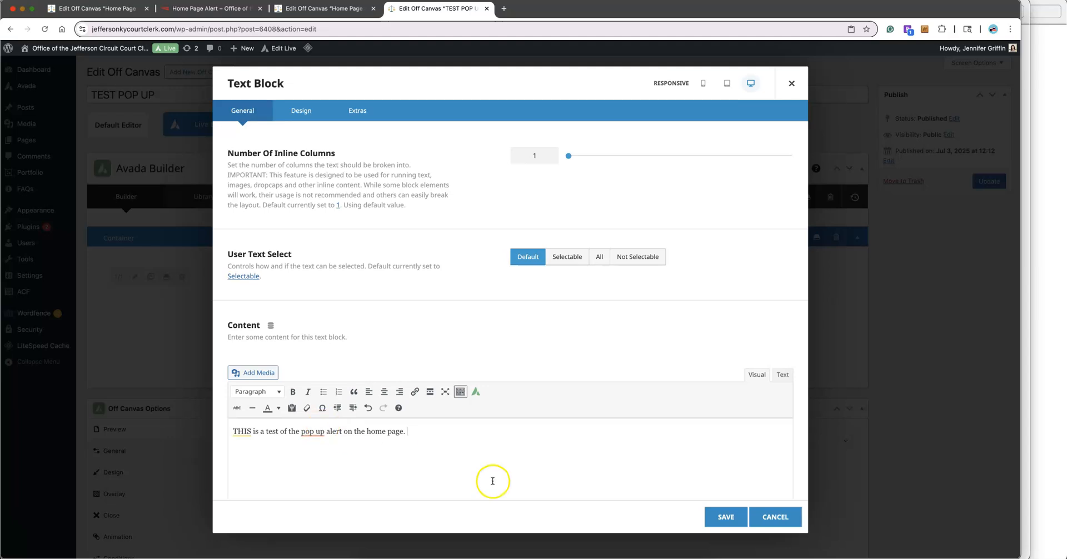
pyautogui.click(723, 515)
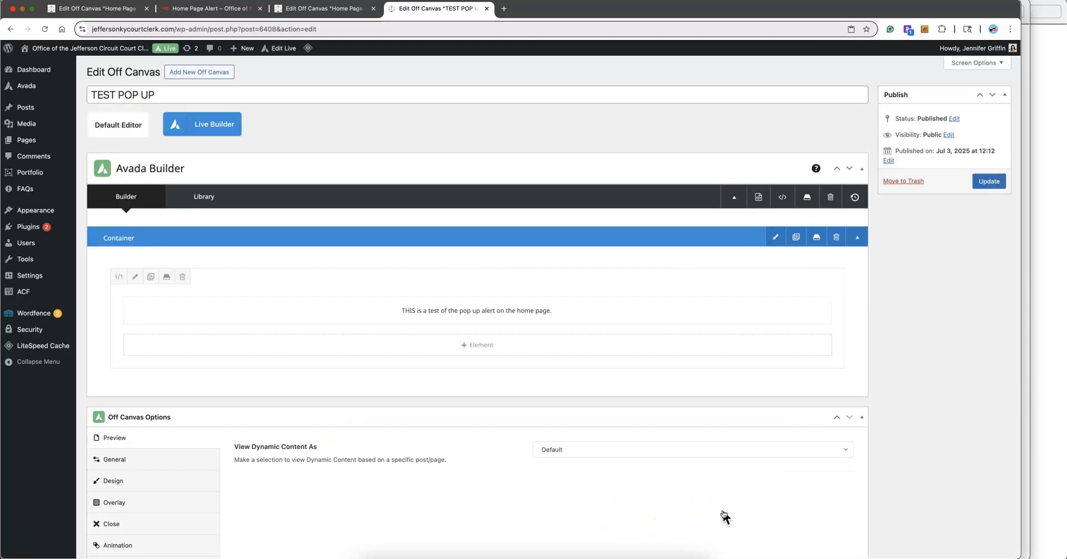
# Set the popup's width to 100% for desktop, 90% for tablet and 80% for mobile in the general off canvas options
pyautogui.scroll(-3, 260, 369)
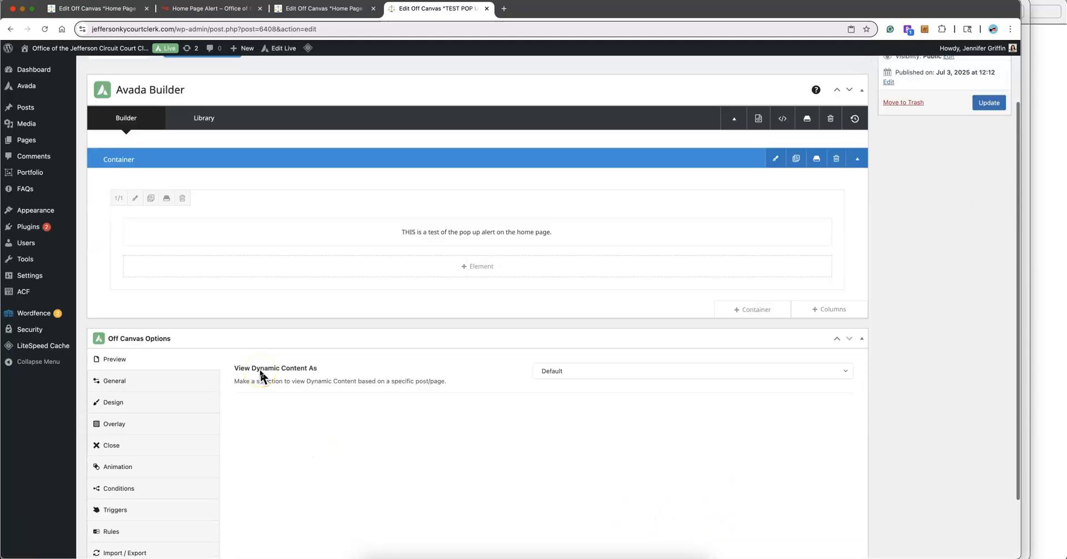
pyautogui.scroll(-2, 261, 369)
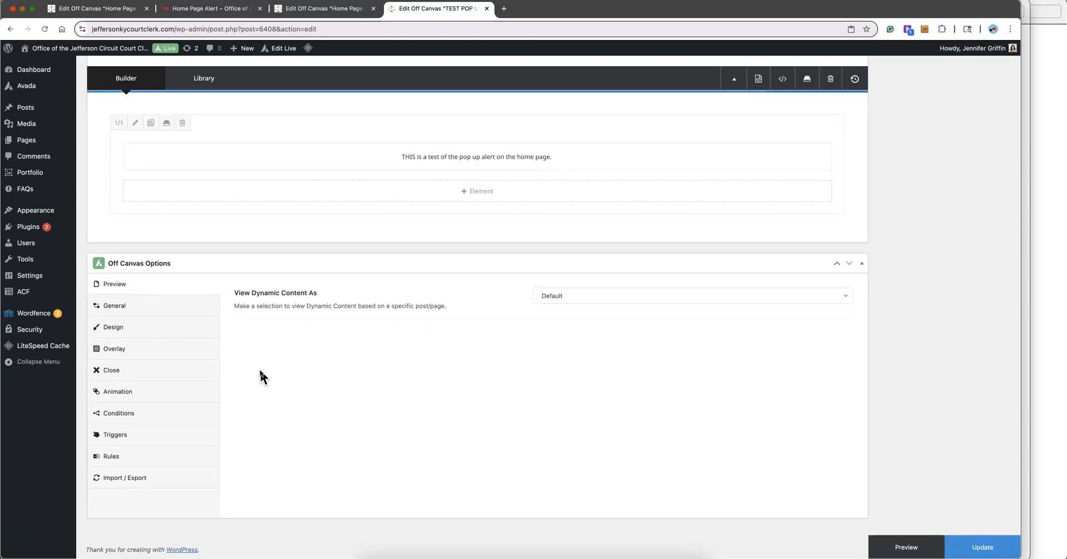
pyautogui.click(175, 307)
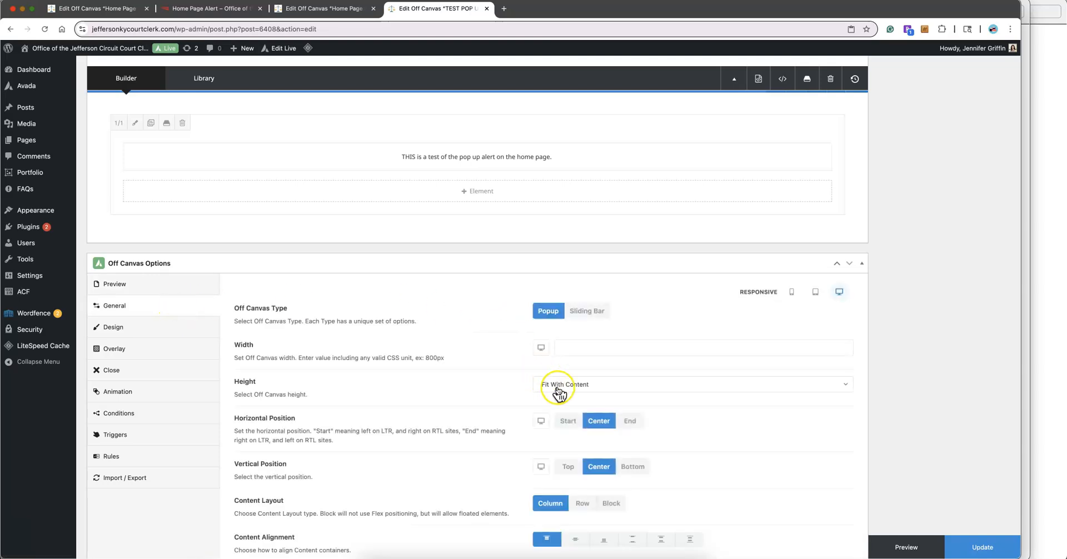
pyautogui.click(565, 347)
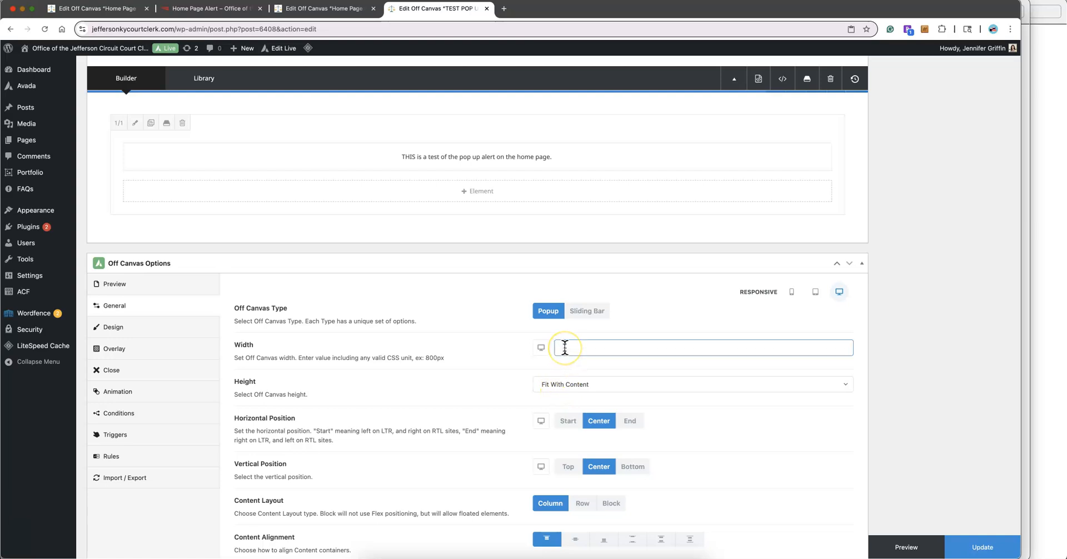
pyautogui.click(614, 371)
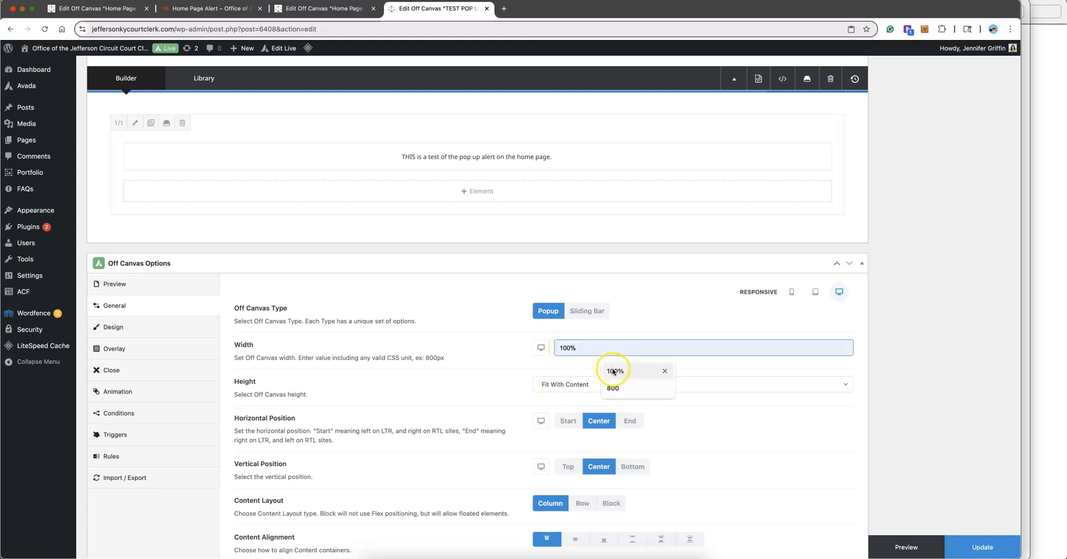
pyautogui.click(614, 372)
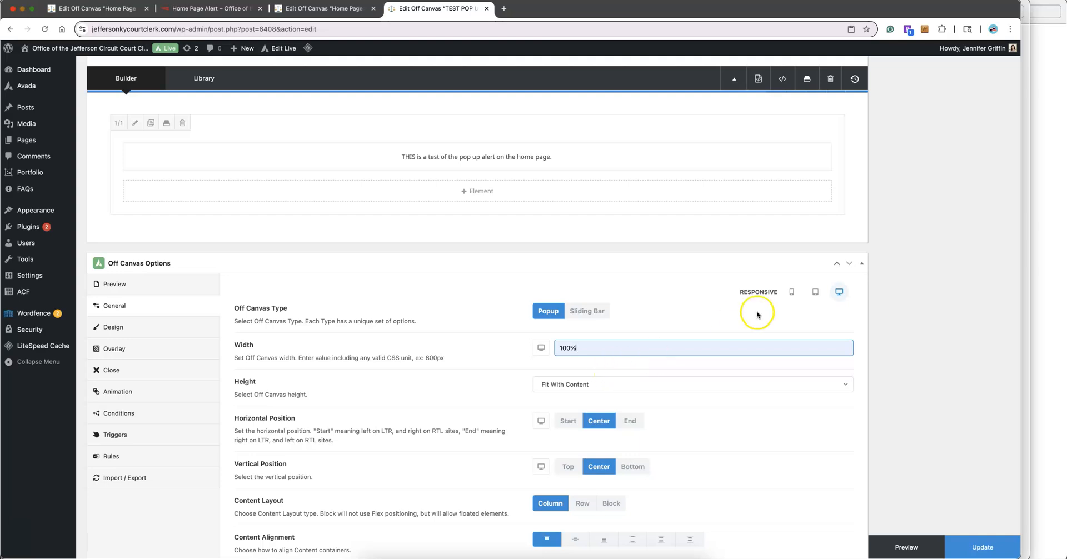
pyautogui.click(816, 292)
pyautogui.click(615, 352)
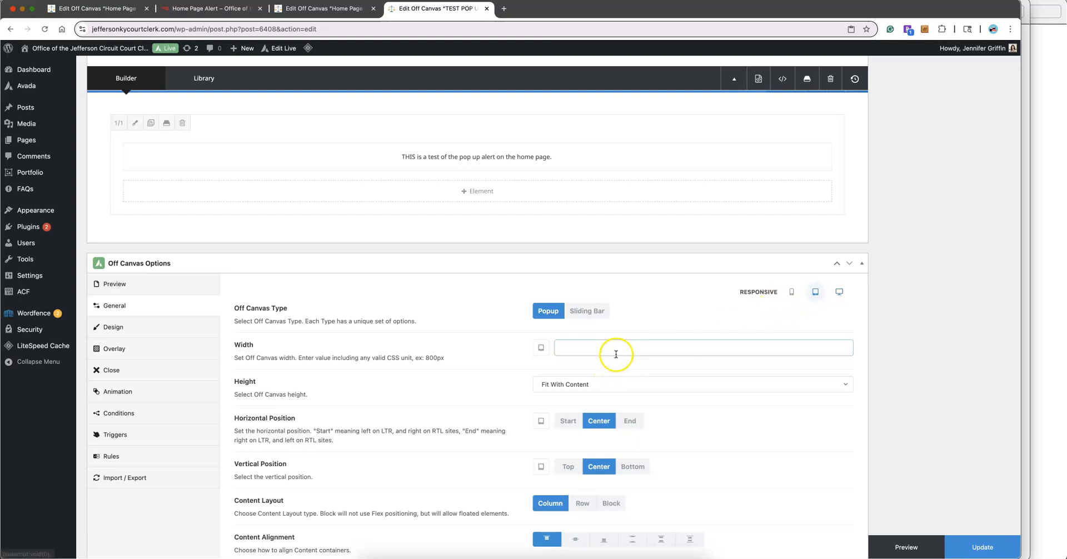
pyautogui.click(613, 371)
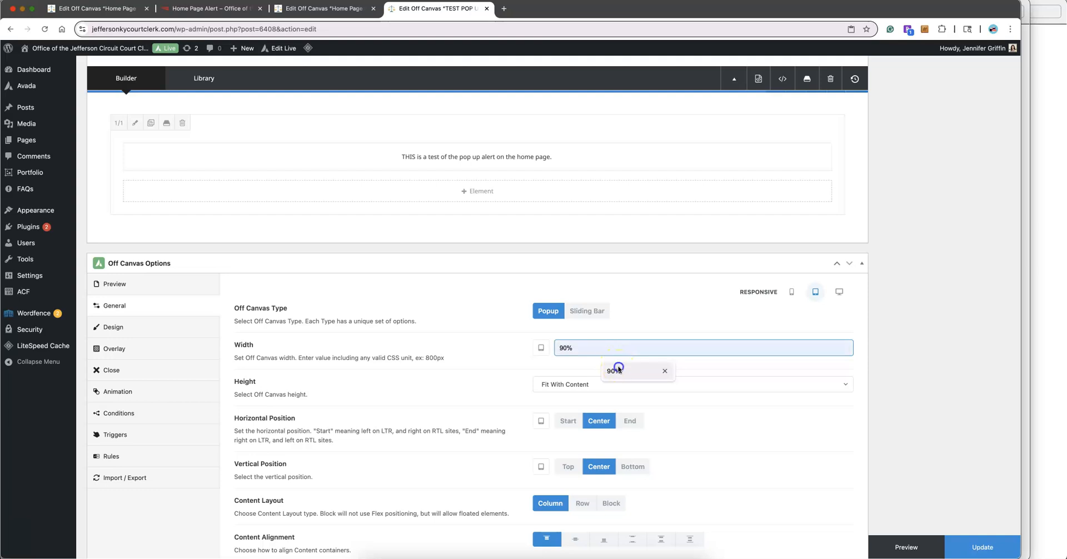
pyautogui.click(792, 292)
pyautogui.click(638, 351)
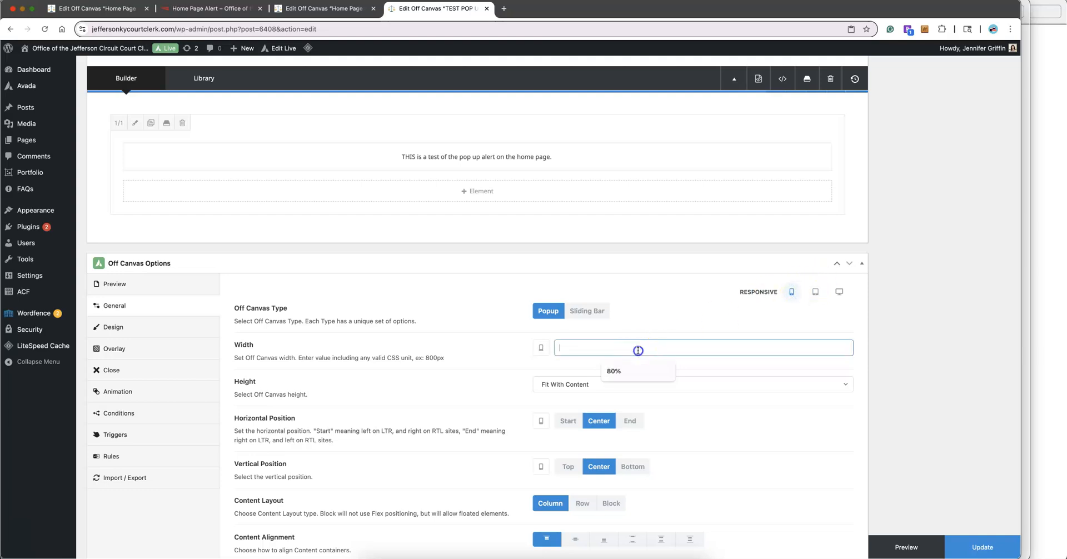
pyautogui.click(638, 370)
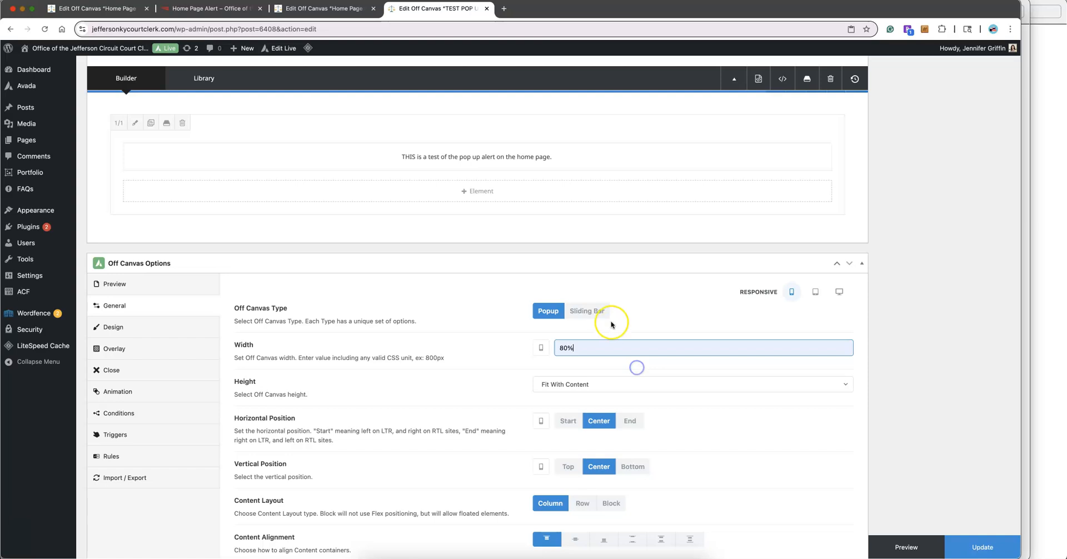
# Review the remaining general options, the design options and the close options, including the close icon size and custom icon choices
pyautogui.scroll(-3, 613, 327)
pyautogui.scroll(-2, 614, 328)
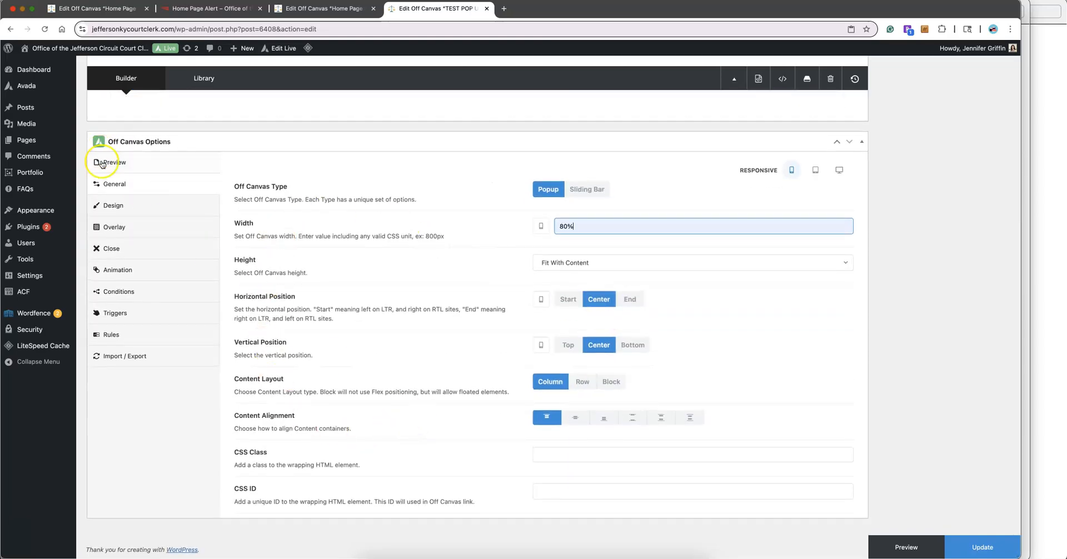
pyautogui.click(112, 207)
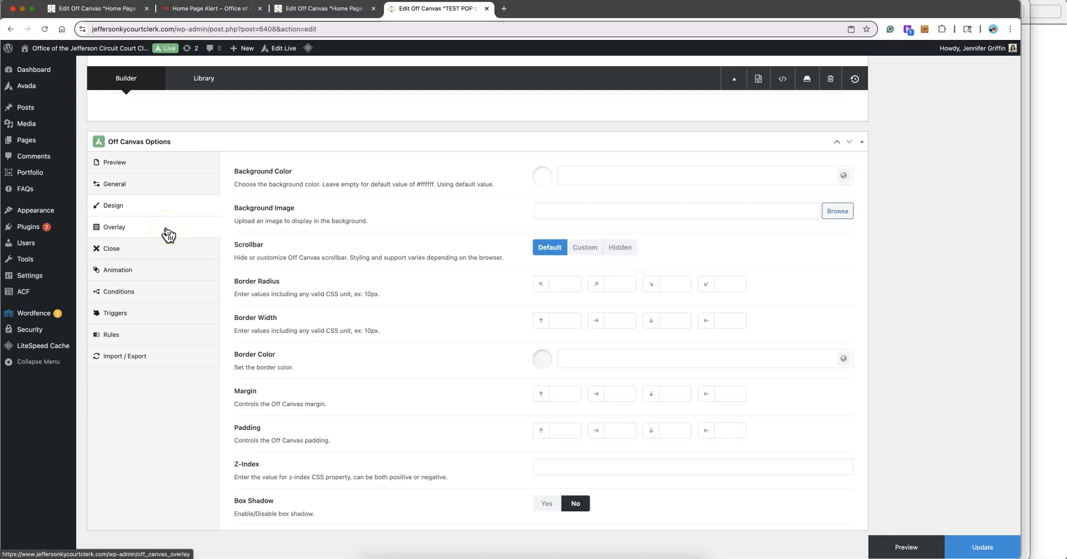
pyautogui.click(164, 253)
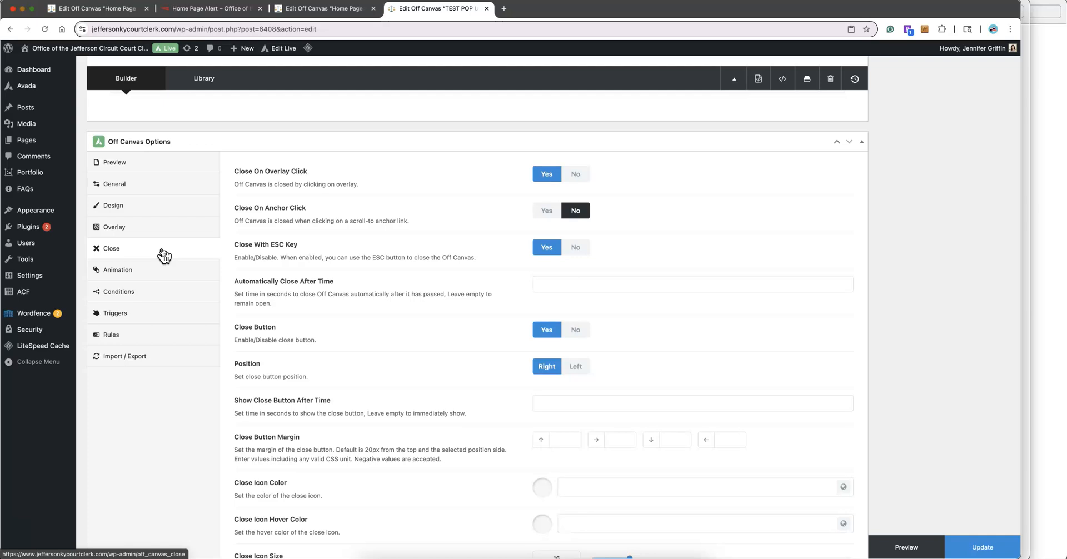
pyautogui.scroll(-5, 404, 255)
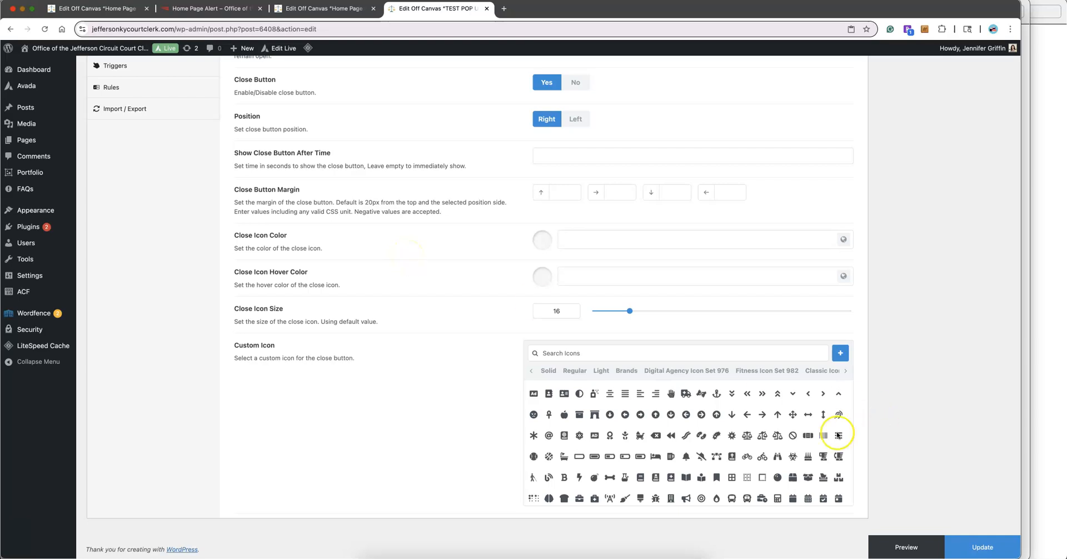
pyautogui.click(762, 353)
pyautogui.click(811, 395)
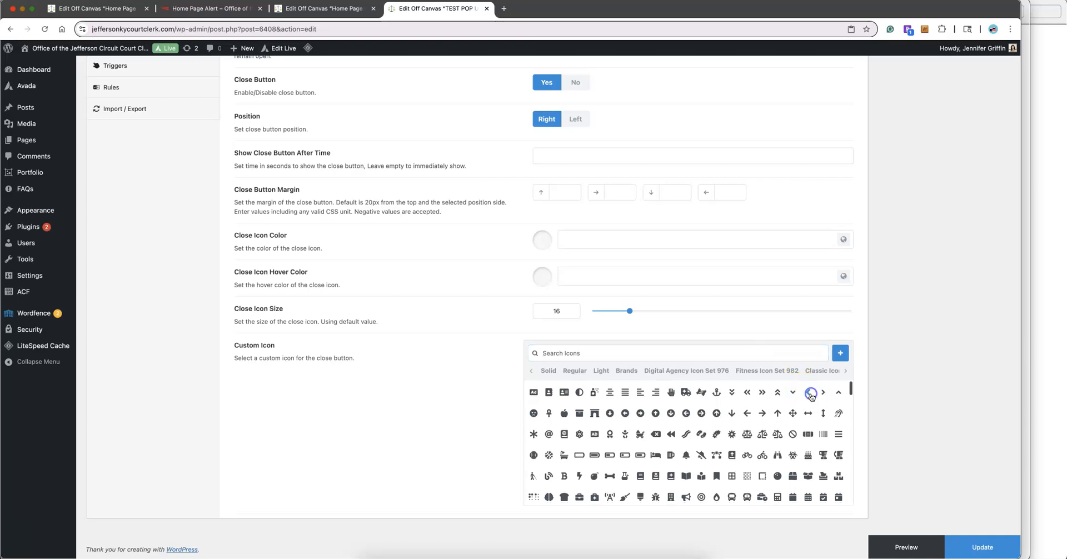
pyautogui.scroll(-1, 686, 347)
pyautogui.moveTo(629, 310); pyautogui.dragTo(639, 310)
pyautogui.click(360, 321)
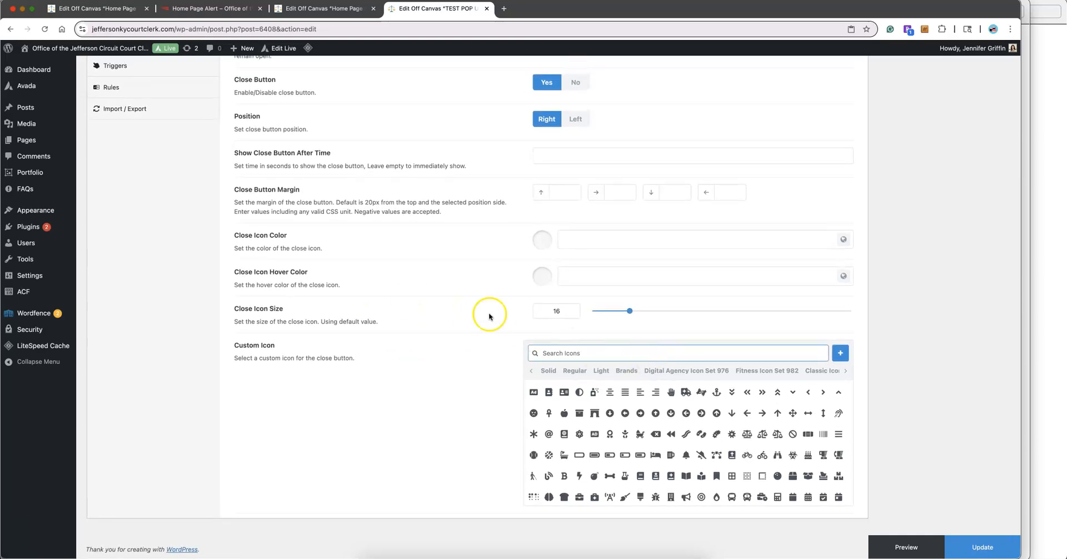
pyautogui.scroll(5, 410, 300)
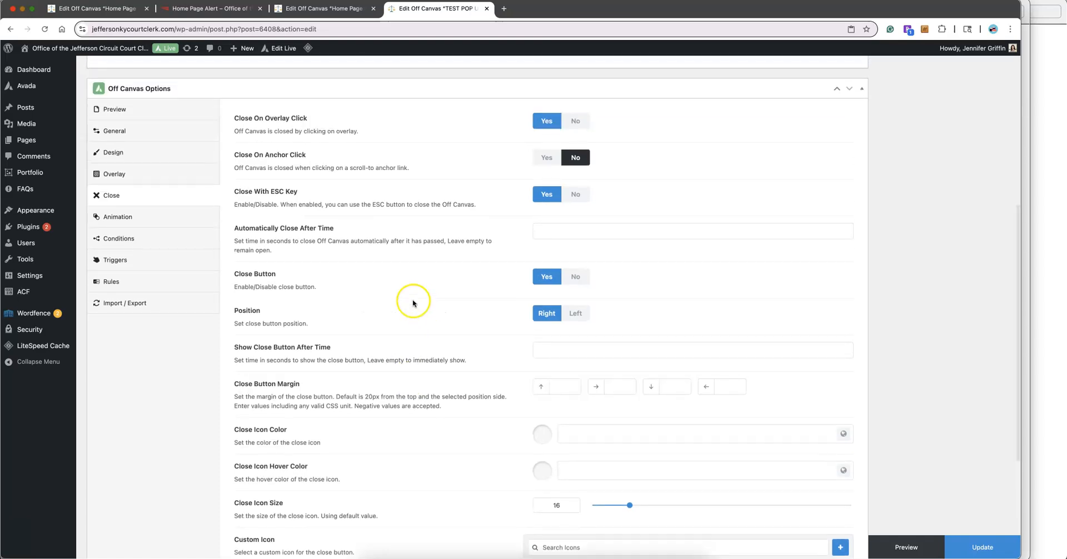
# Enable display conditions for the test popup and include All Pages in its layout conditions
pyautogui.click(162, 245)
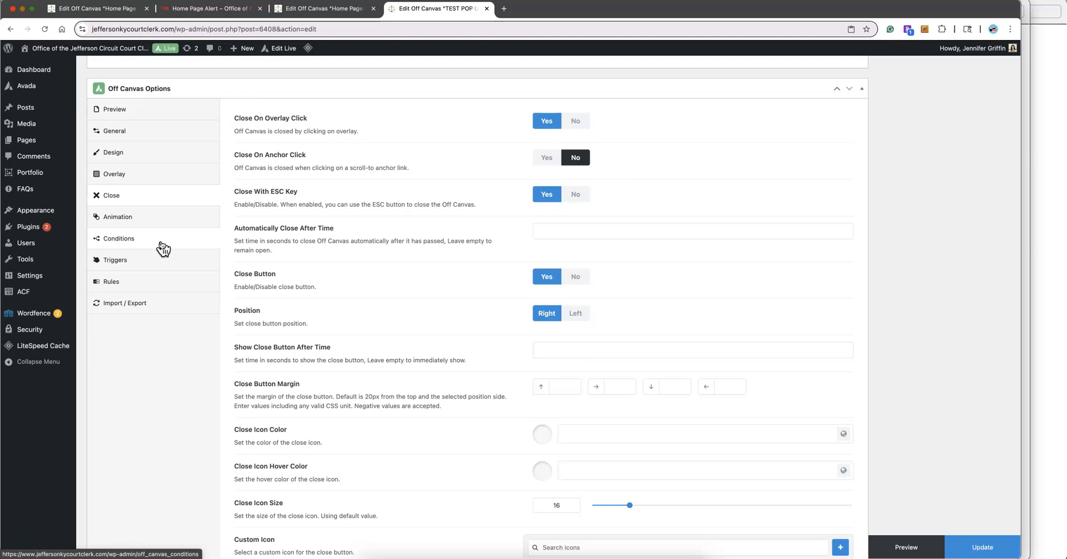
pyautogui.click(162, 245)
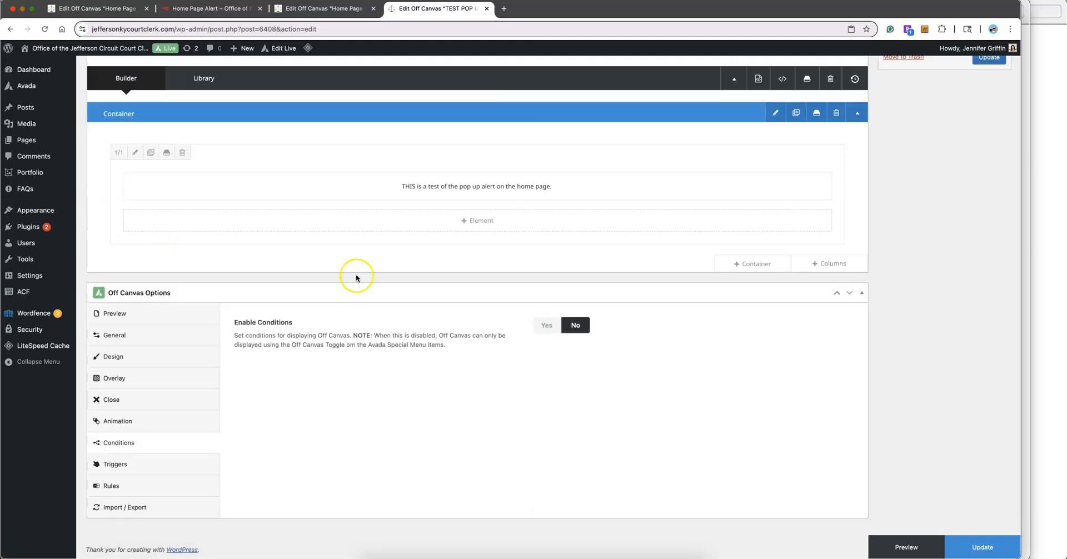
pyautogui.click(540, 327)
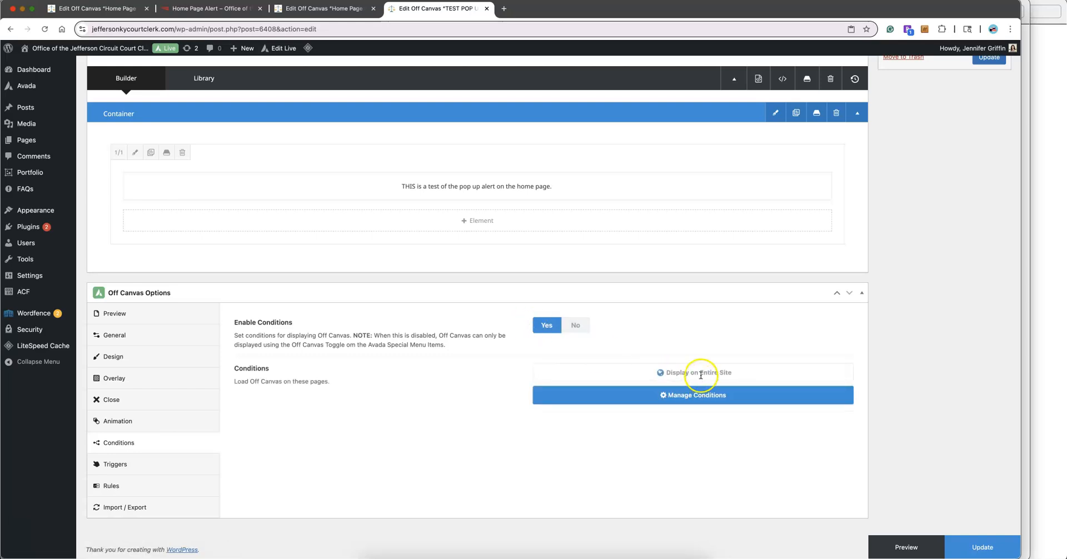
pyautogui.click(700, 398)
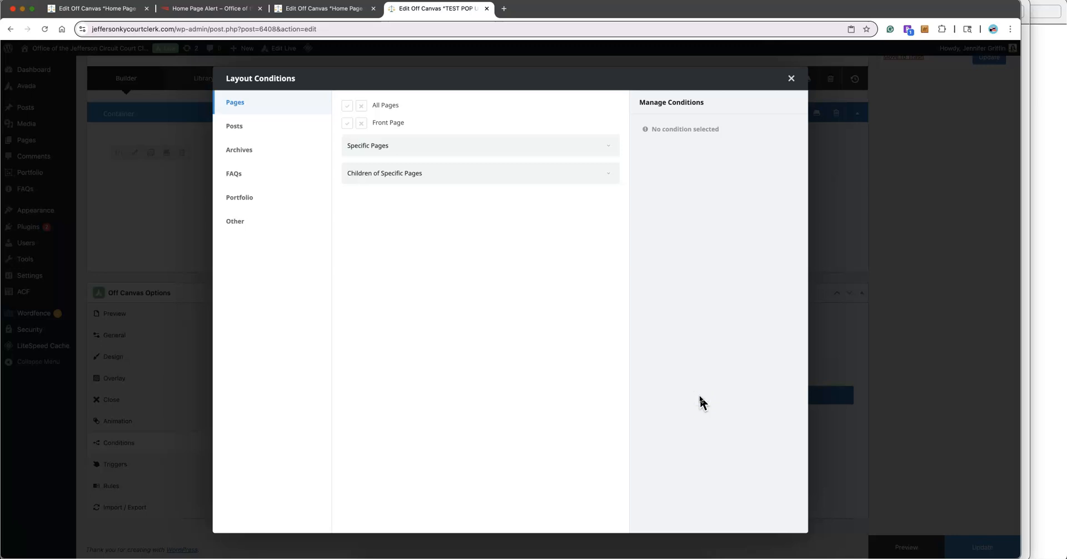
pyautogui.click(345, 106)
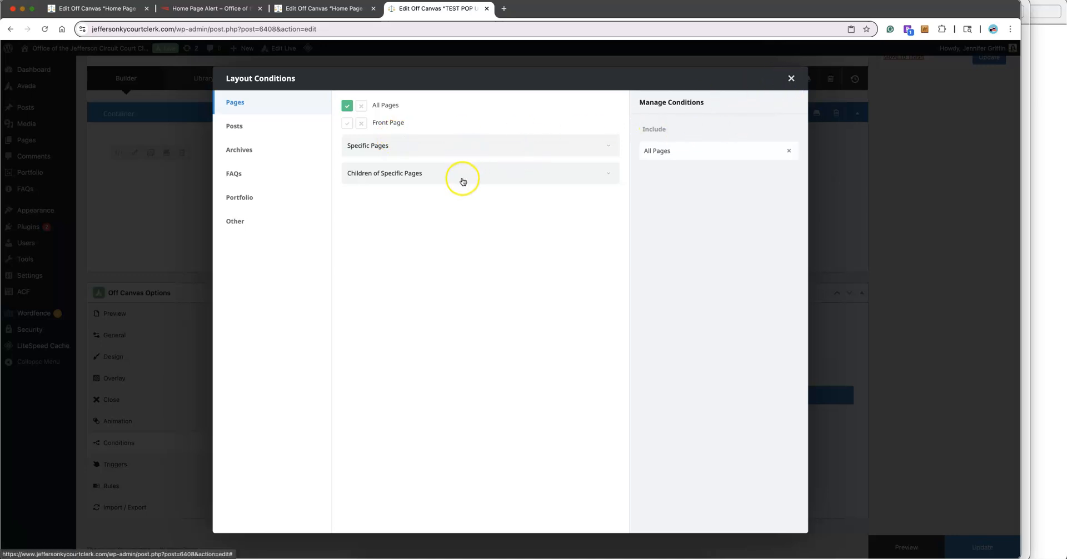
# Keep the All Pages condition, set the test popup to trigger on page load, and update it
pyautogui.click(792, 78)
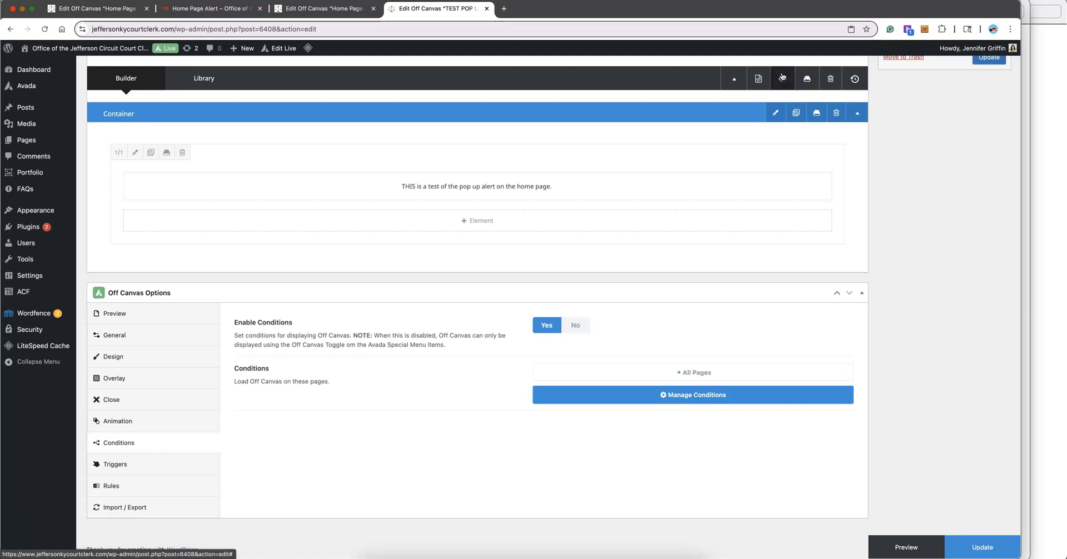
pyautogui.click(175, 467)
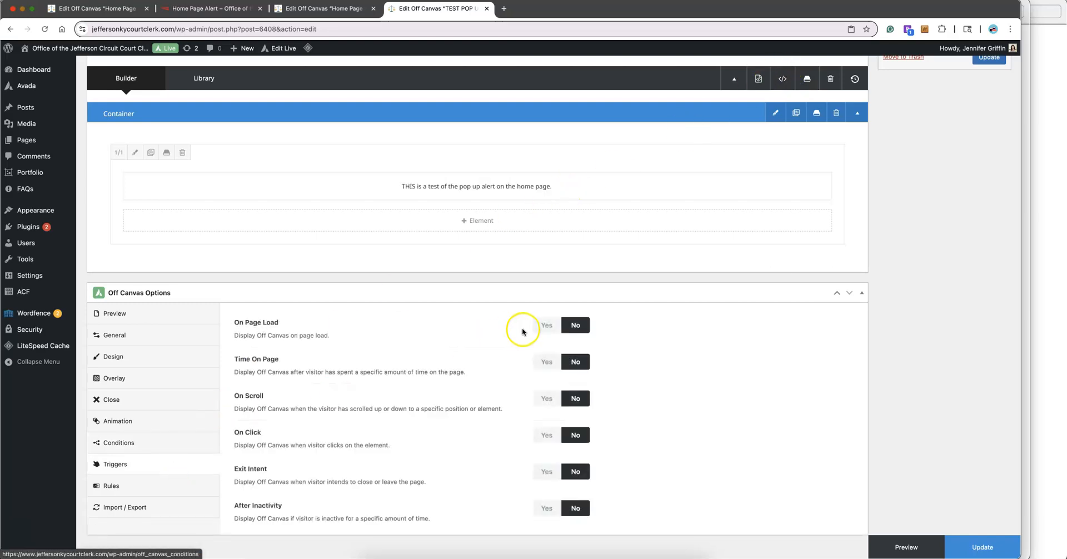
pyautogui.click(540, 329)
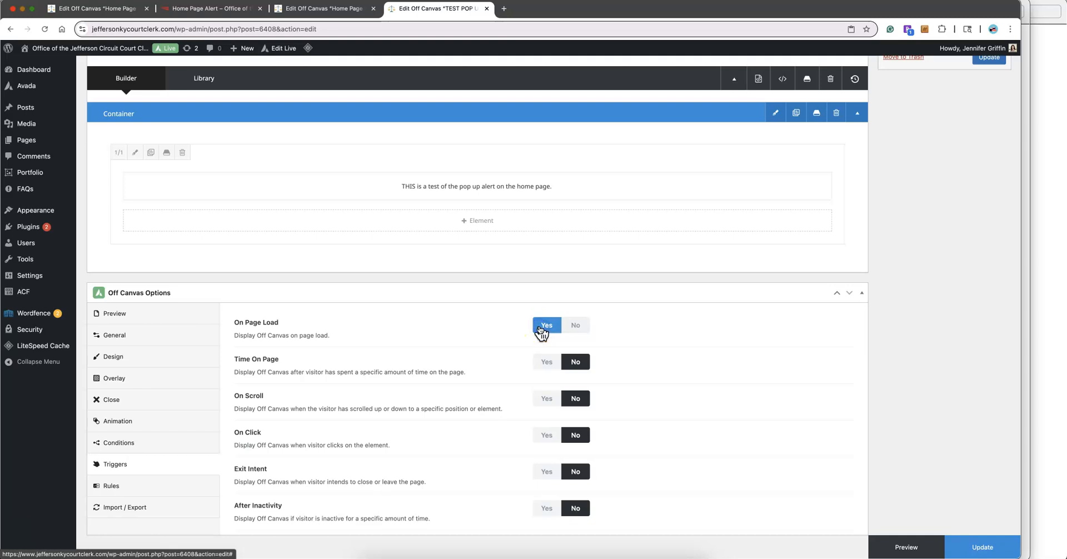
pyautogui.scroll(-1, 542, 333)
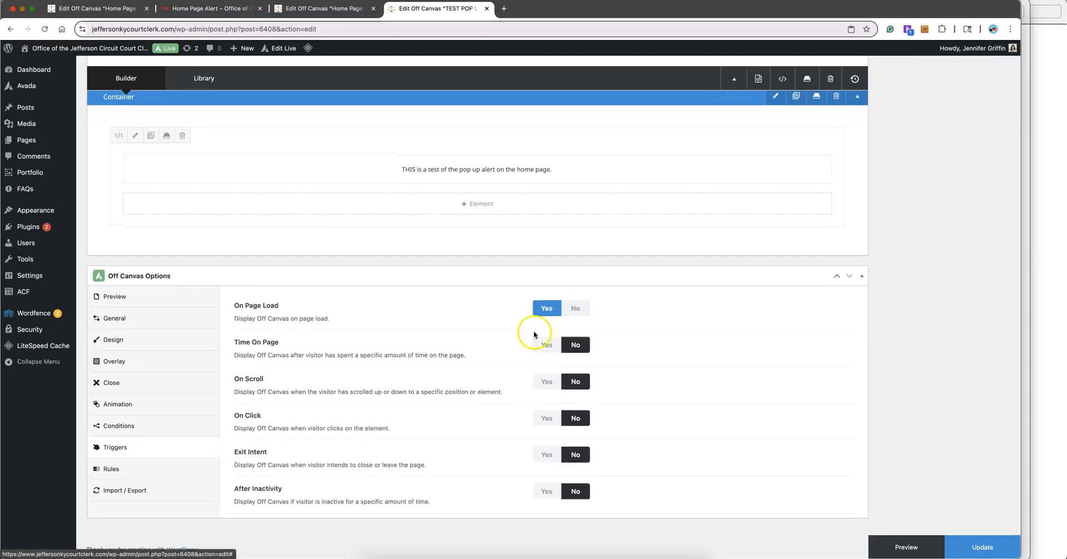
pyautogui.click(988, 552)
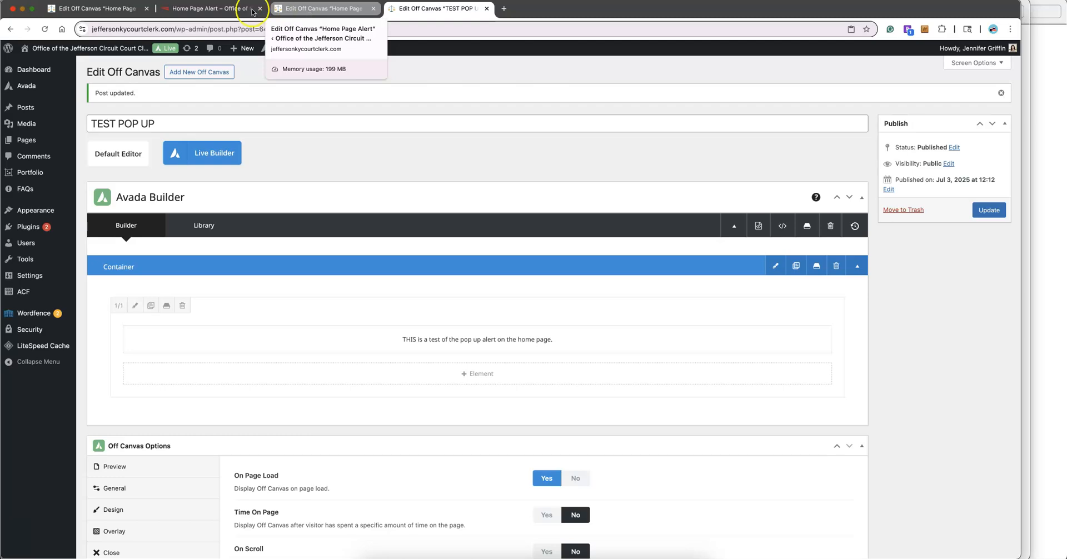
# Leave the Home Page Alert live editor and load the jeffersonkycourtclerk.com home page to check the popups
pyautogui.click(219, 9)
pyautogui.click(223, 26)
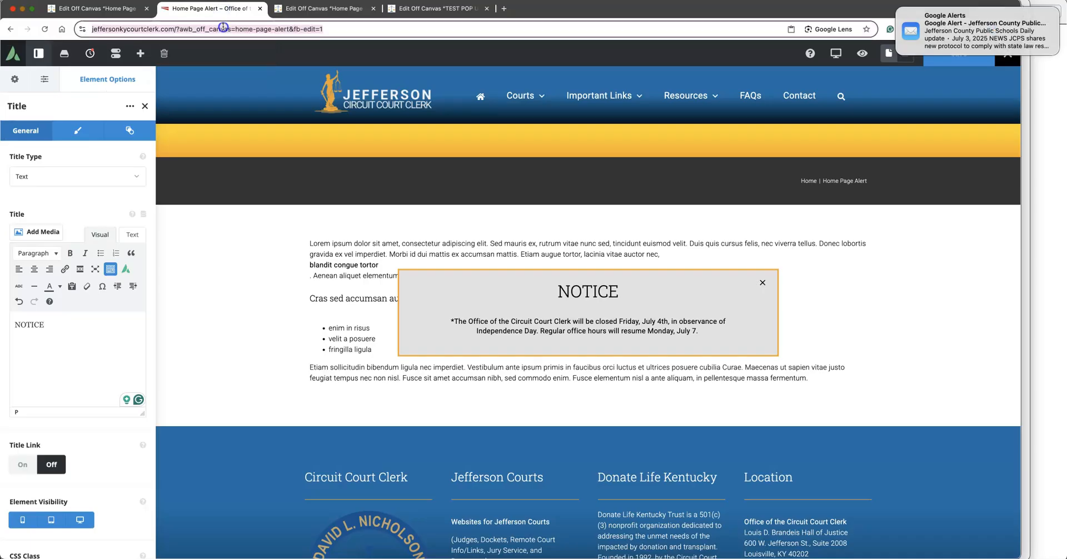
pyautogui.write('jef')
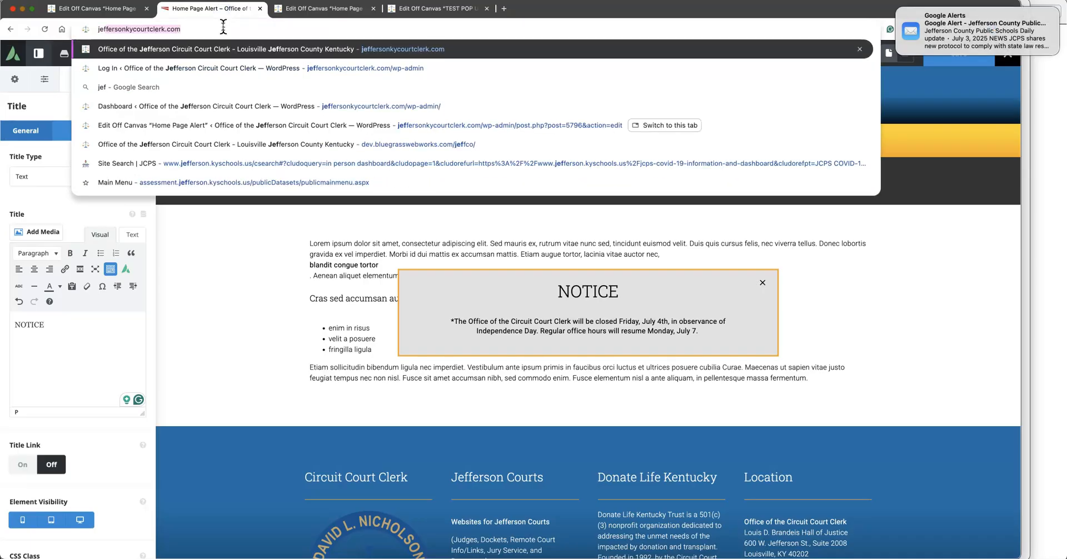
pyautogui.press('Return')
pyautogui.click(561, 198)
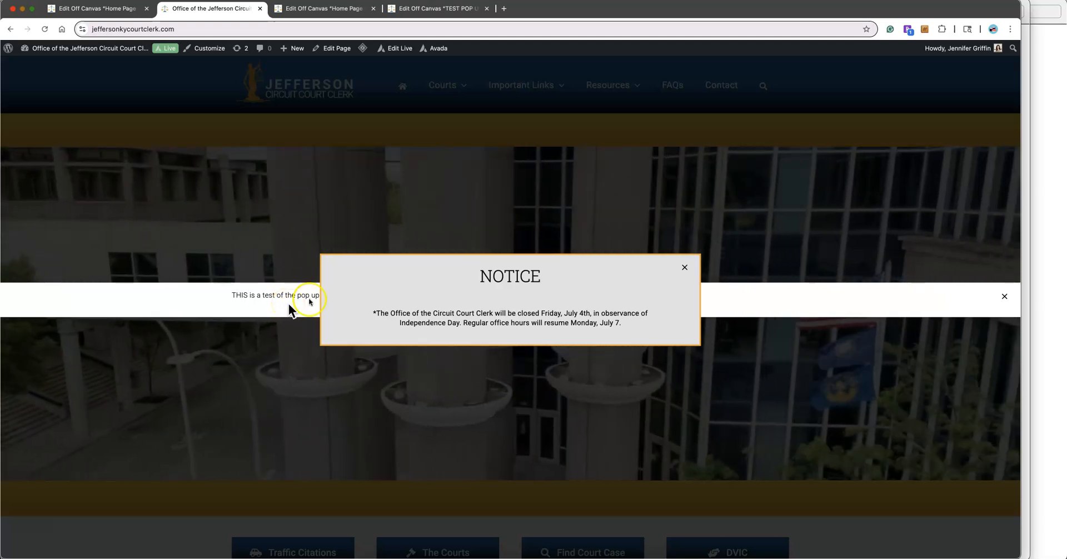
# Dismiss the test popup on the home page and open the District Criminal – Traffic page under Courts to check it there
pyautogui.click(394, 295)
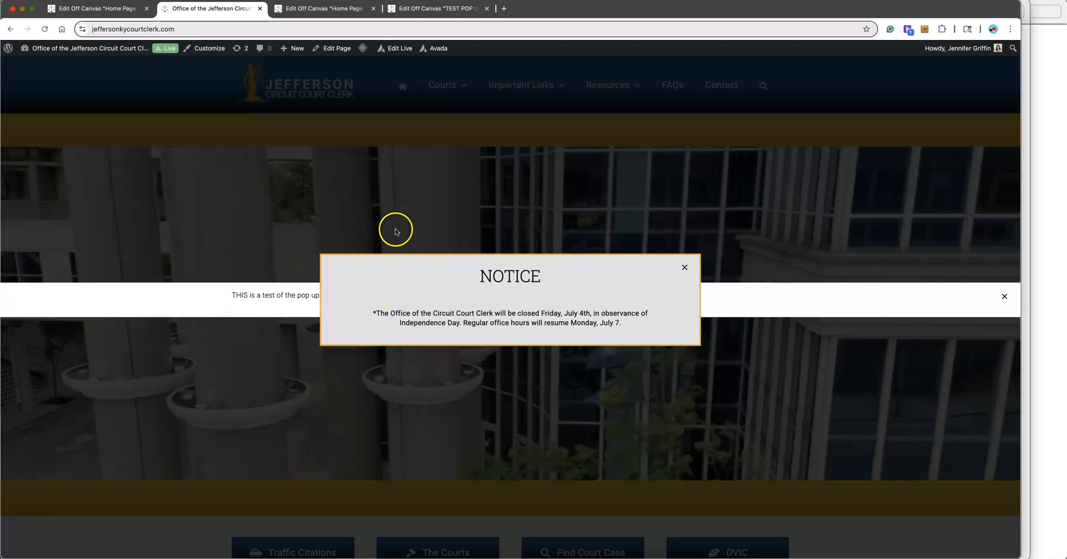
pyautogui.click(395, 228)
pyautogui.click(455, 81)
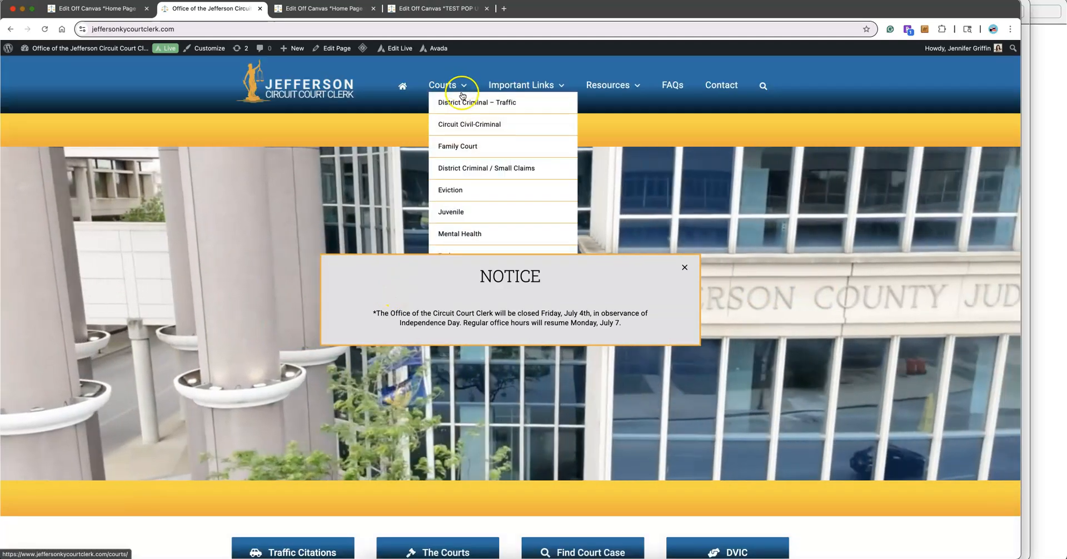
pyautogui.click(463, 104)
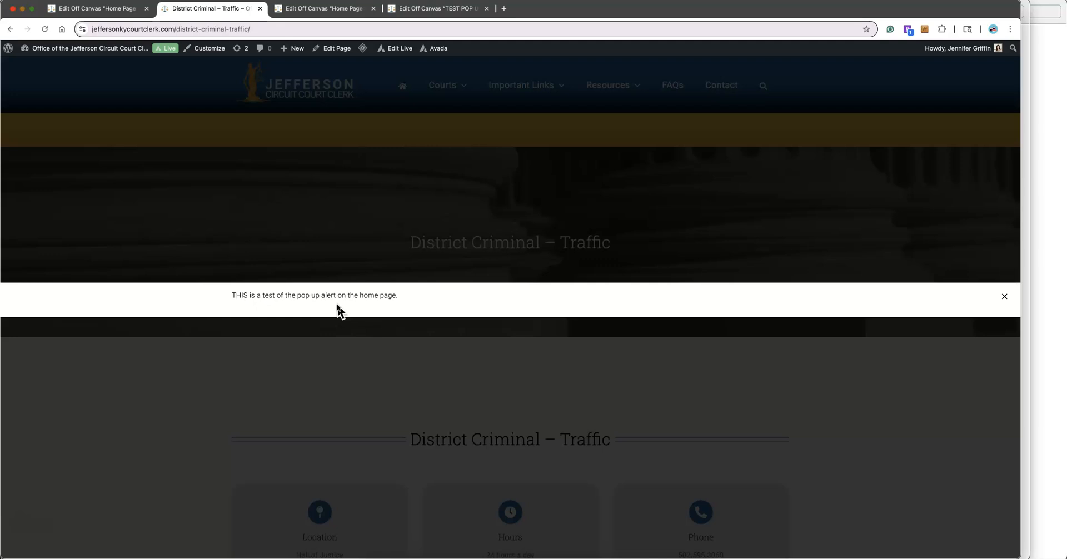
# Return to the TEST POP UP editor, disable its display conditions, and update it
pyautogui.click(402, 12)
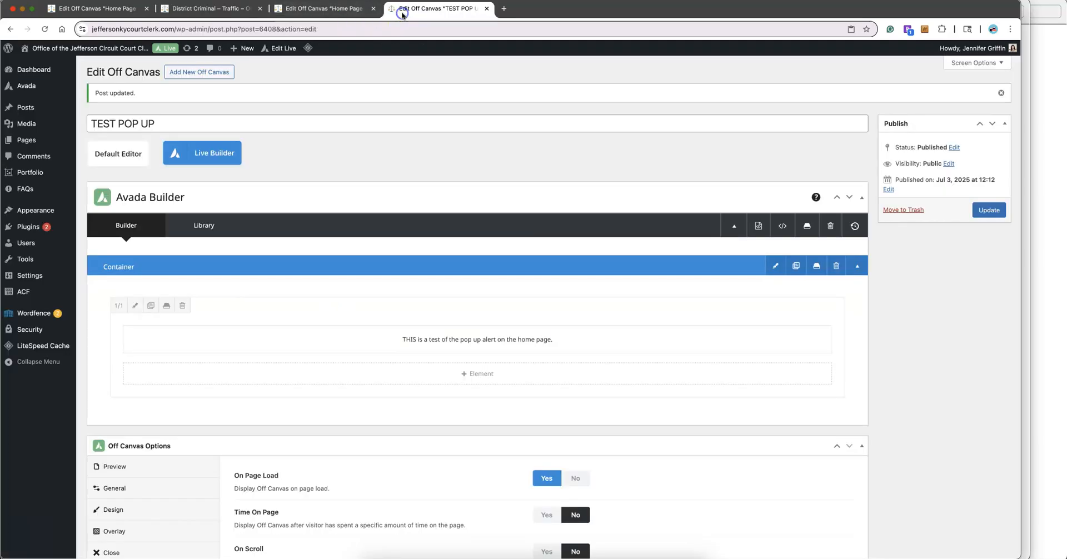
pyautogui.scroll(-2, 329, 341)
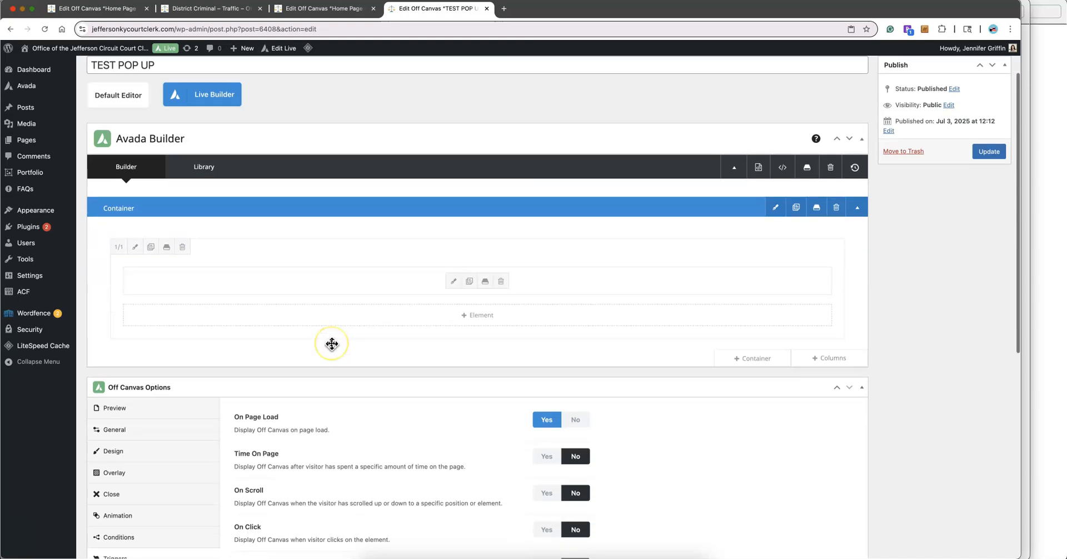
pyautogui.scroll(-2, 332, 344)
pyautogui.click(190, 463)
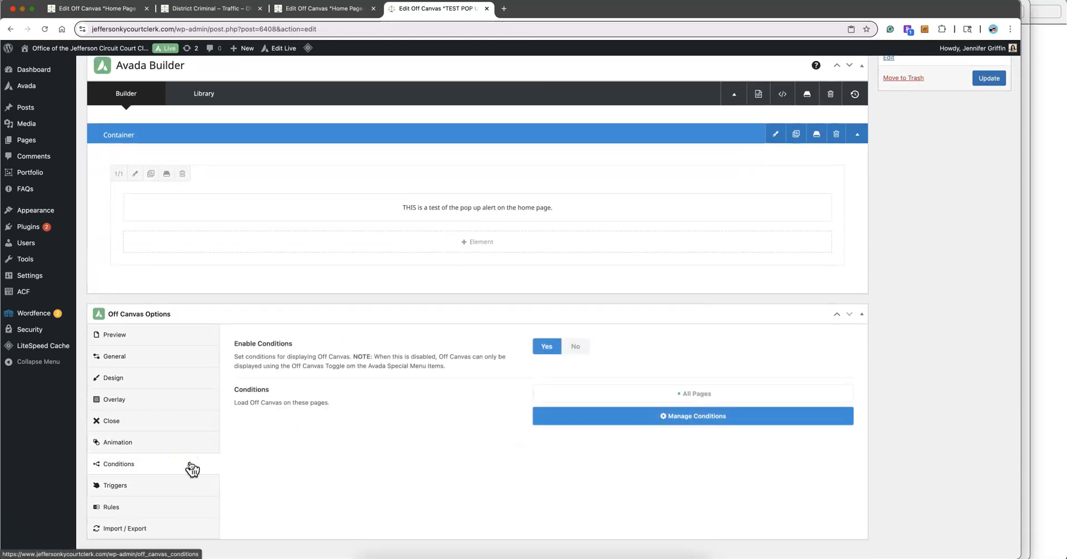
pyautogui.scroll(3, 415, 345)
pyautogui.click(575, 427)
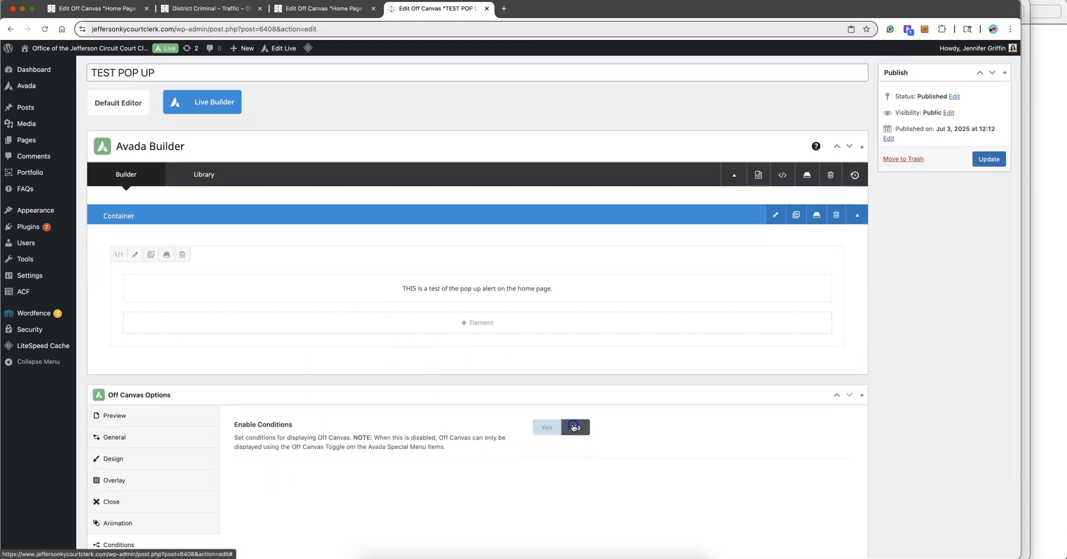
pyautogui.click(989, 160)
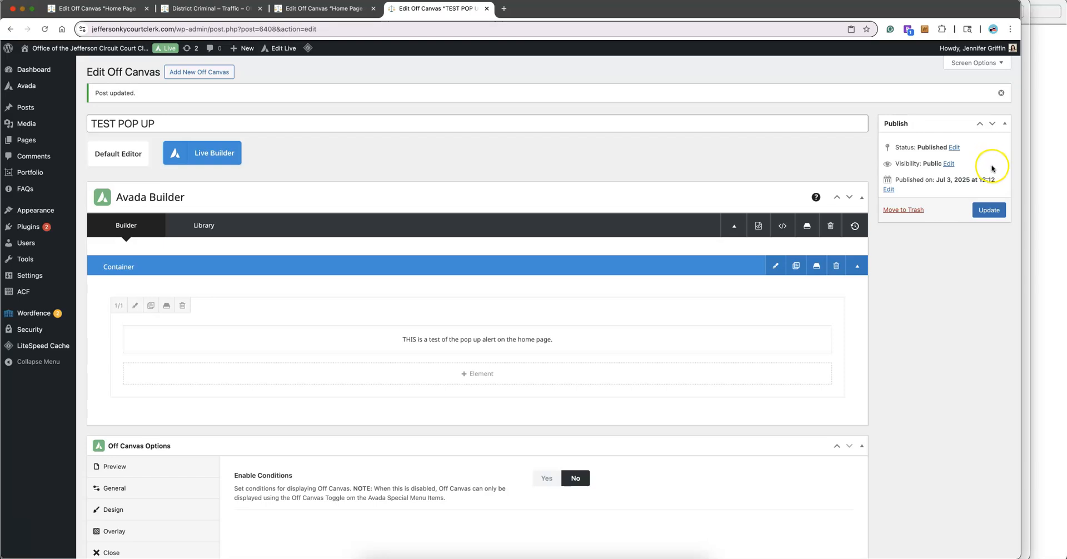
# Move TEST POP UP to the trash from Avada's Off Canvas list, and visit the site's home page to check the result
pyautogui.moveTo(32, 85)
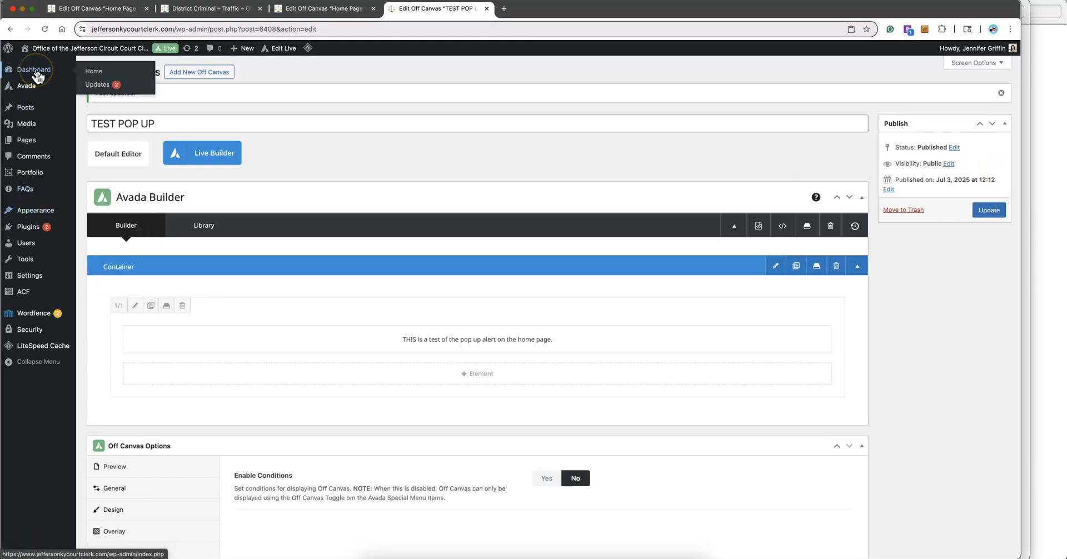
pyautogui.click(90, 170)
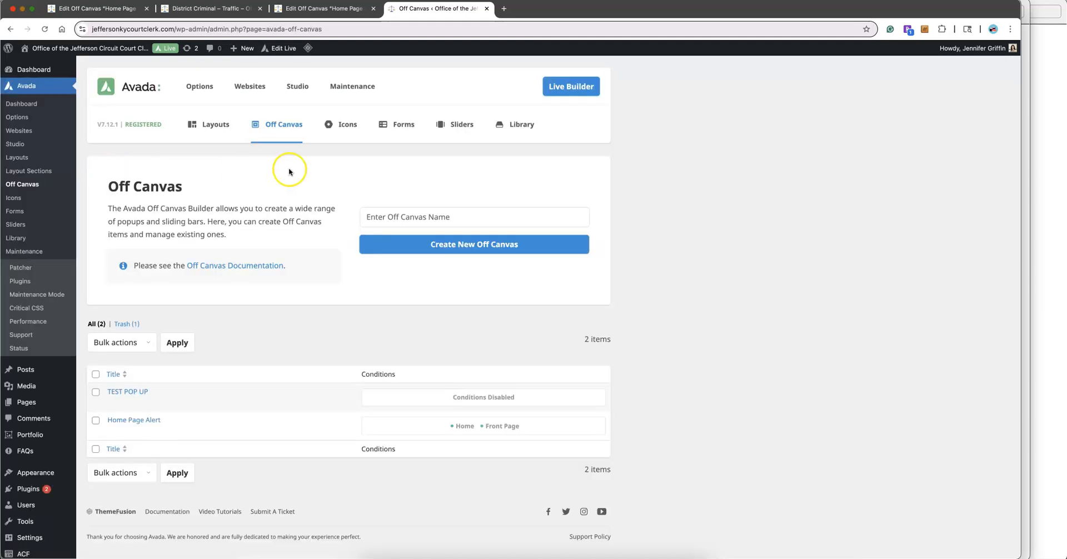
pyautogui.scroll(-2, 288, 174)
pyautogui.click(197, 326)
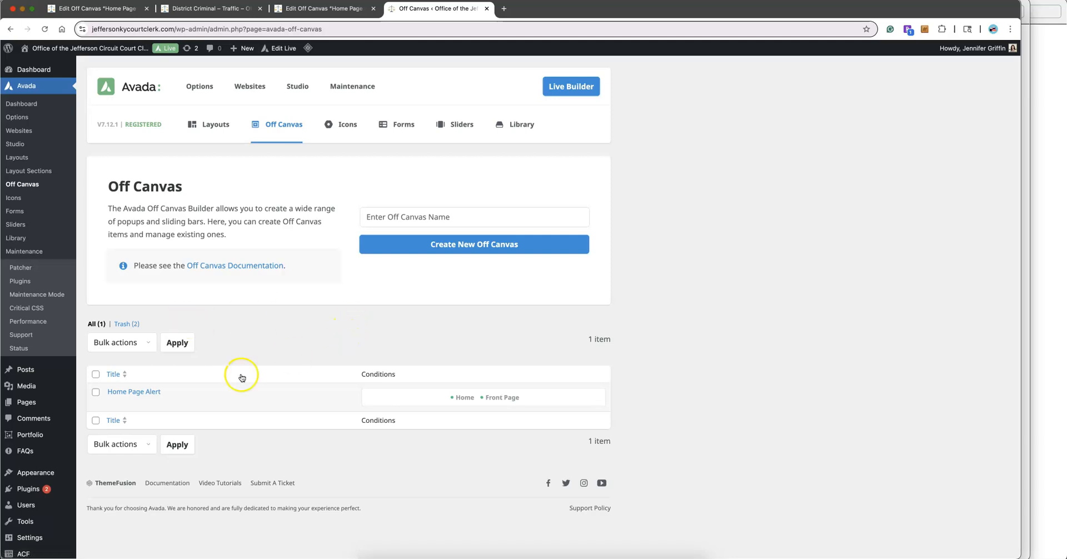
pyautogui.click(114, 48)
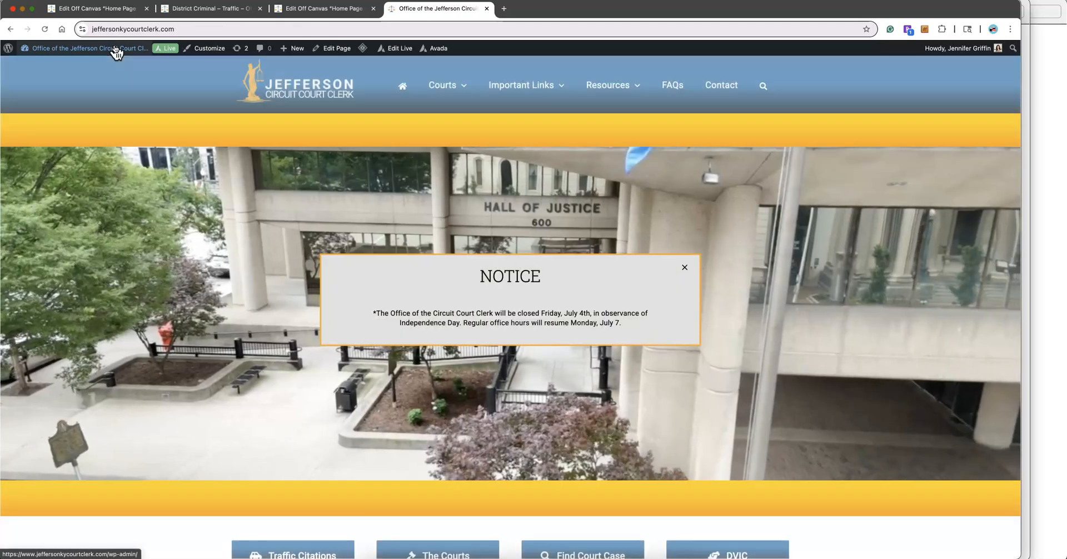